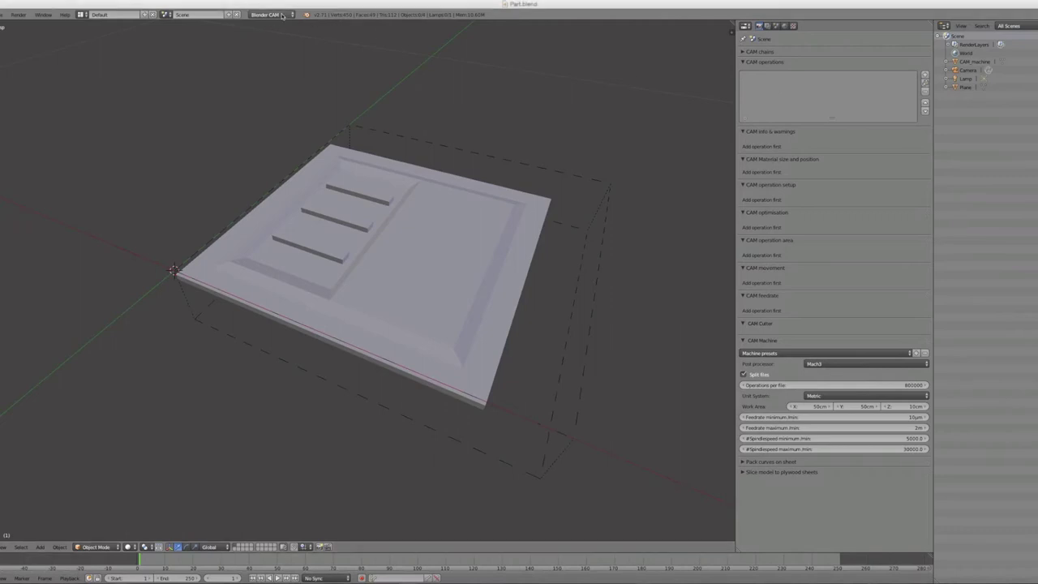
Step: Use the Blender CAM engine and set up the machine with the Mach3 post processor and Metric unit system
click(280, 16)
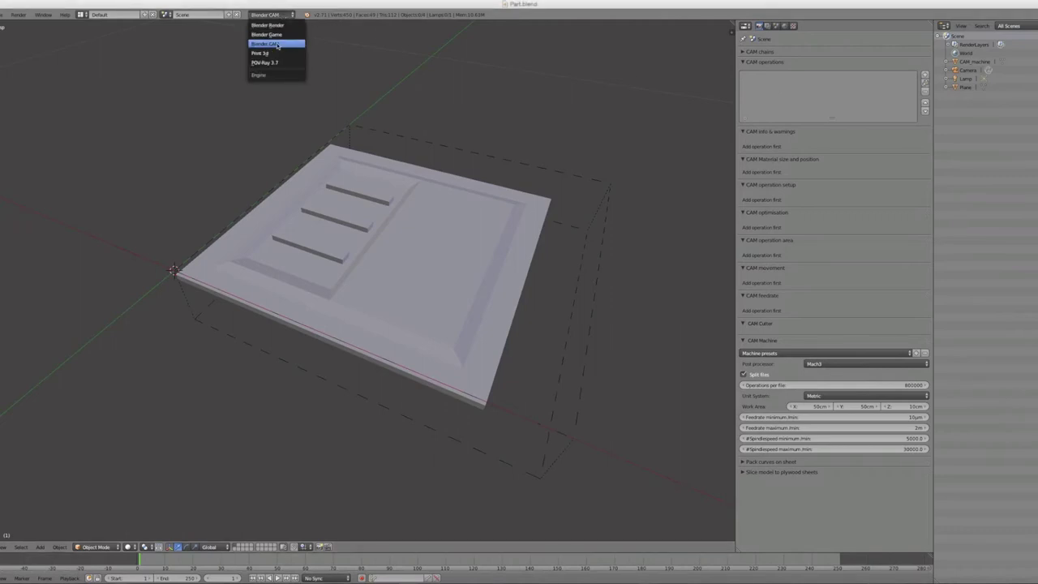
click(280, 44)
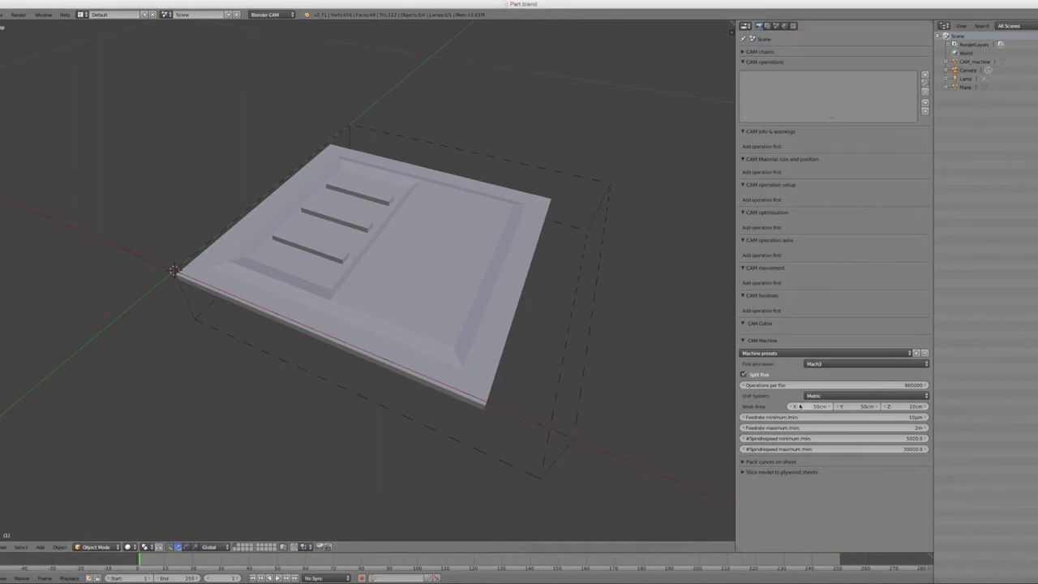
click(799, 354)
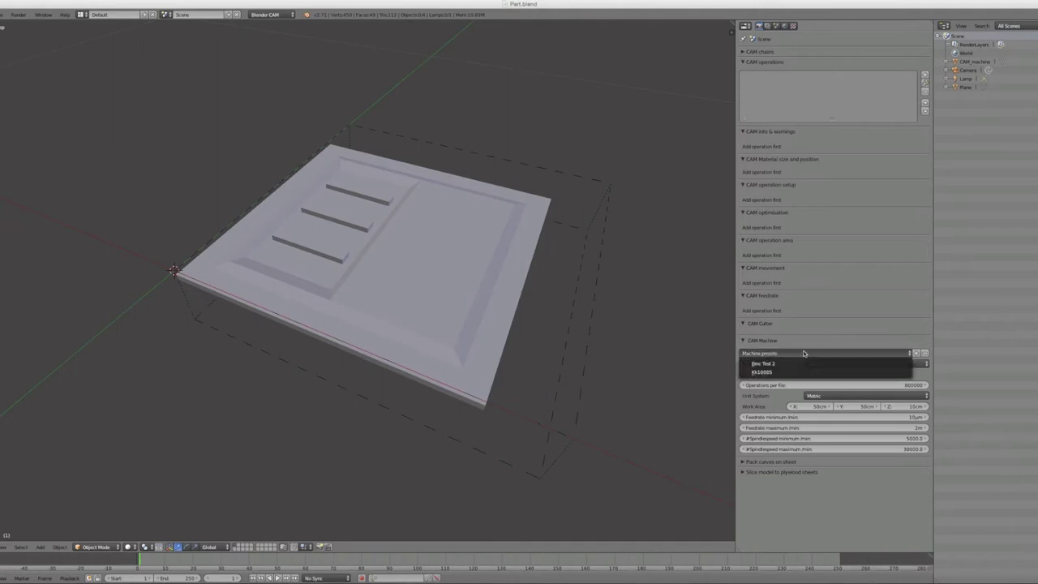
click(767, 365)
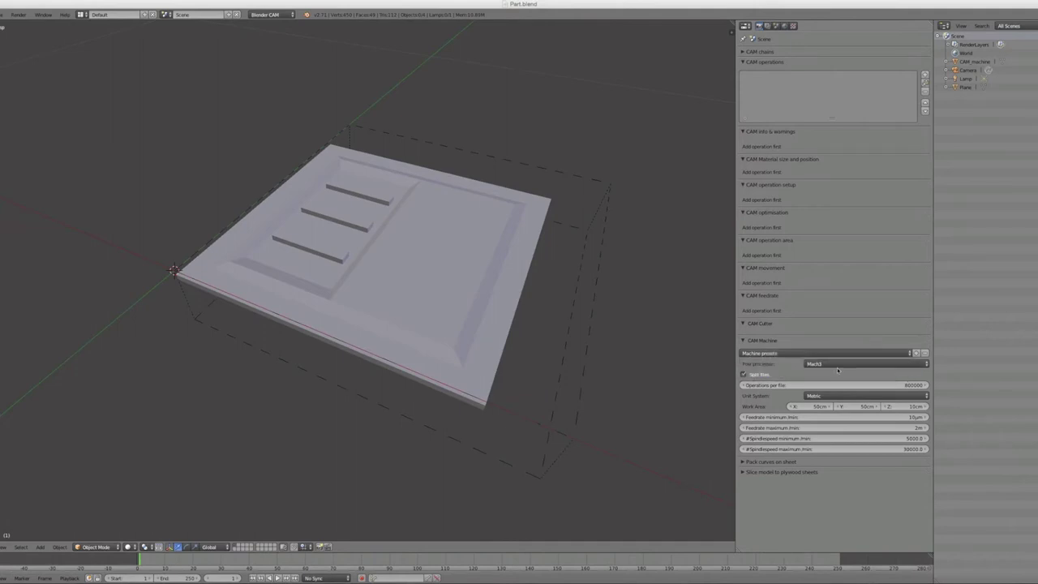
click(819, 365)
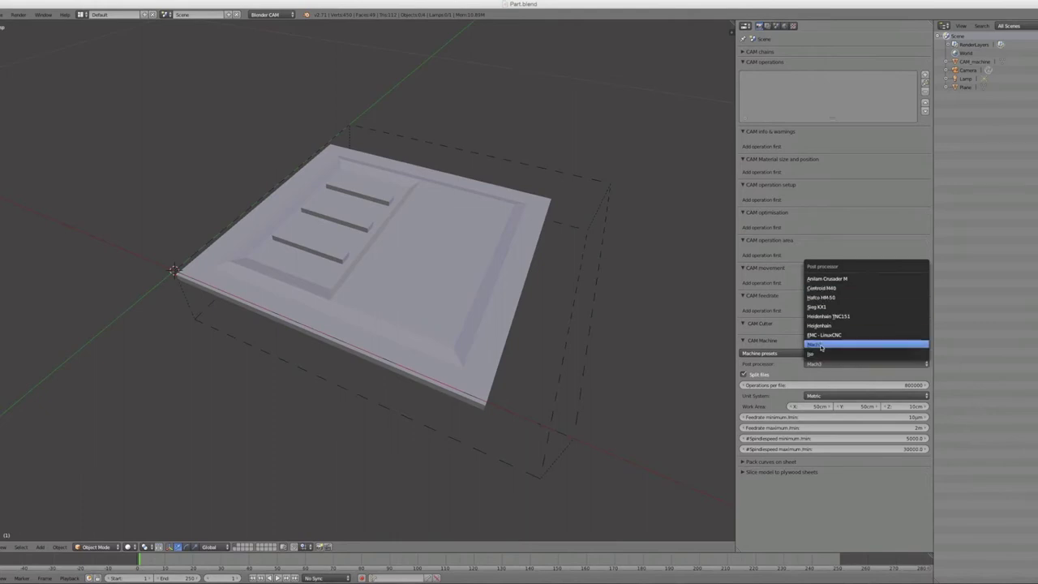
click(785, 365)
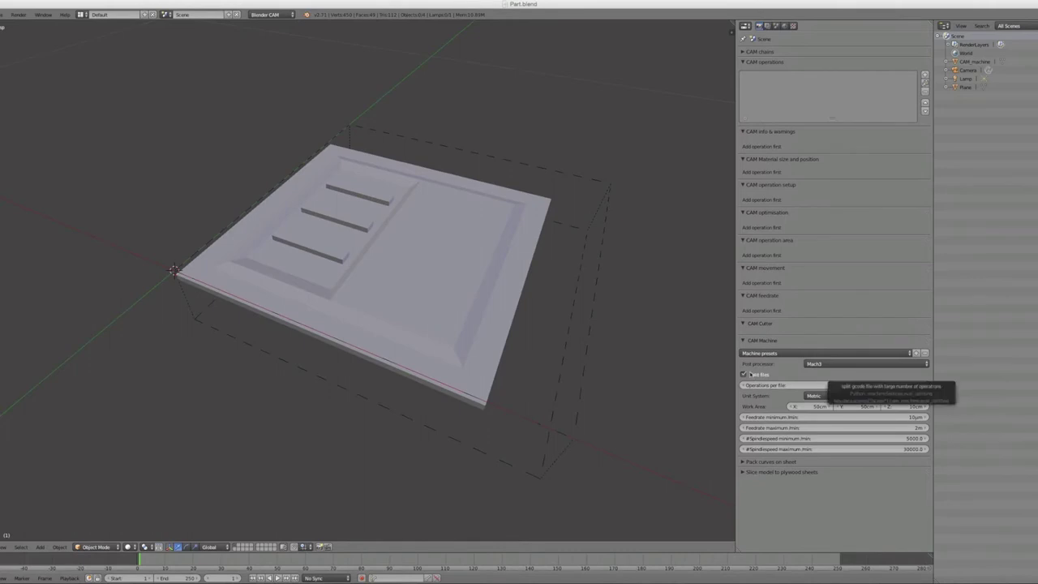
click(826, 396)
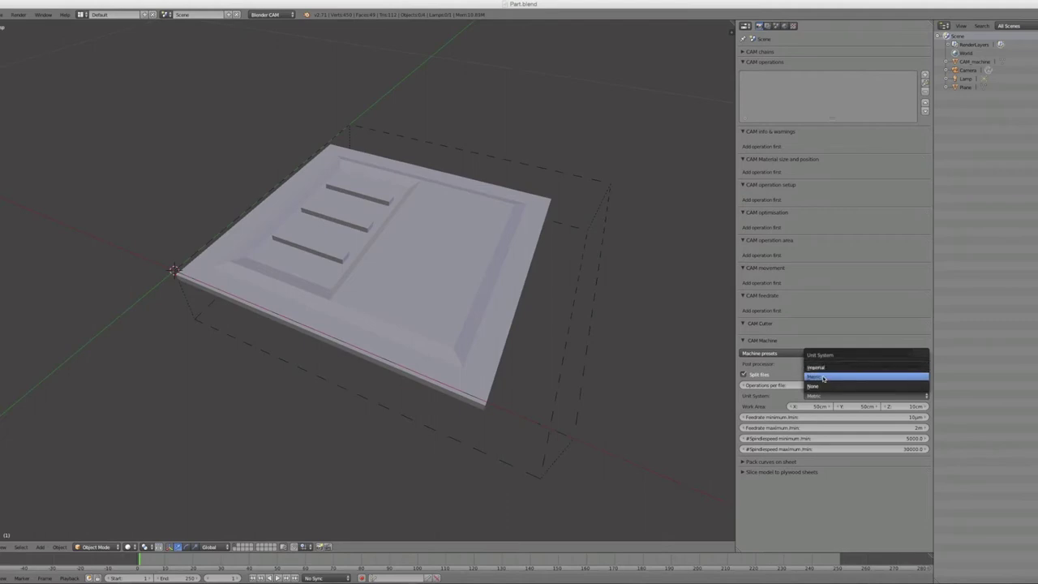
click(823, 378)
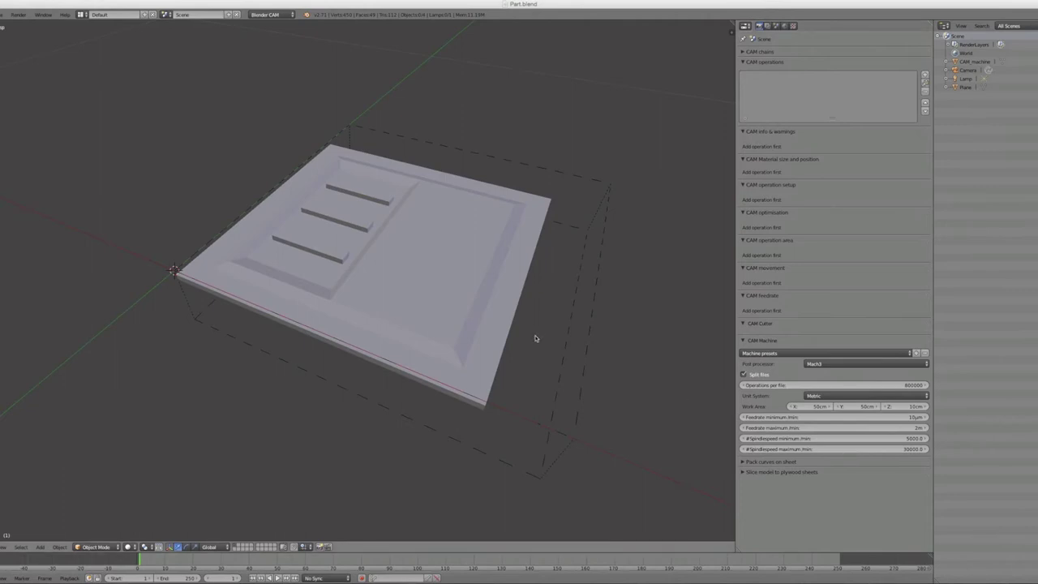
Step: Select the plate and examine its size and position relative to the machine's work area
right_click(485, 271)
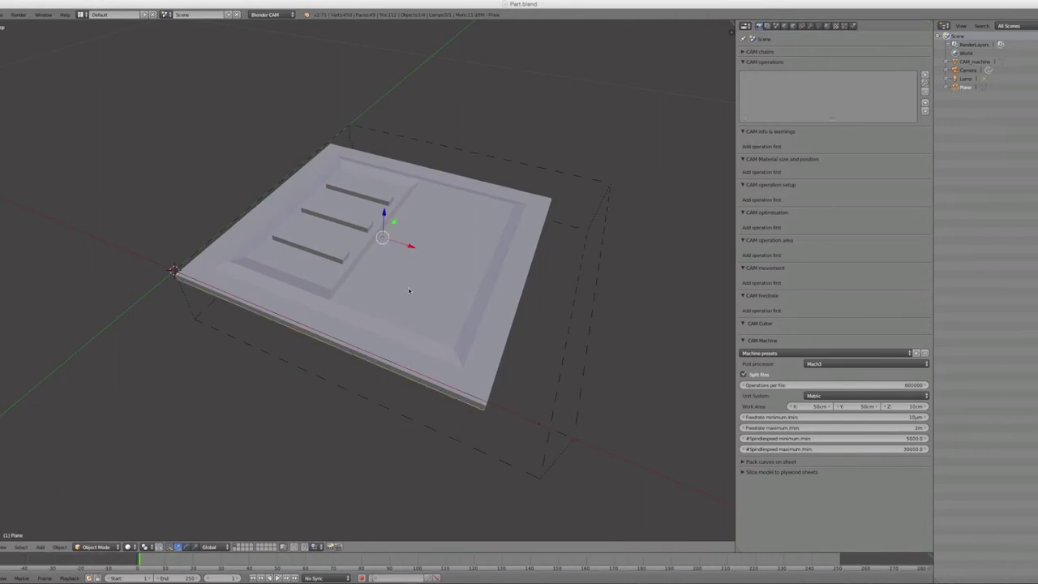
key(z)
middle_drag(410, 291, 399, 308)
key(z)
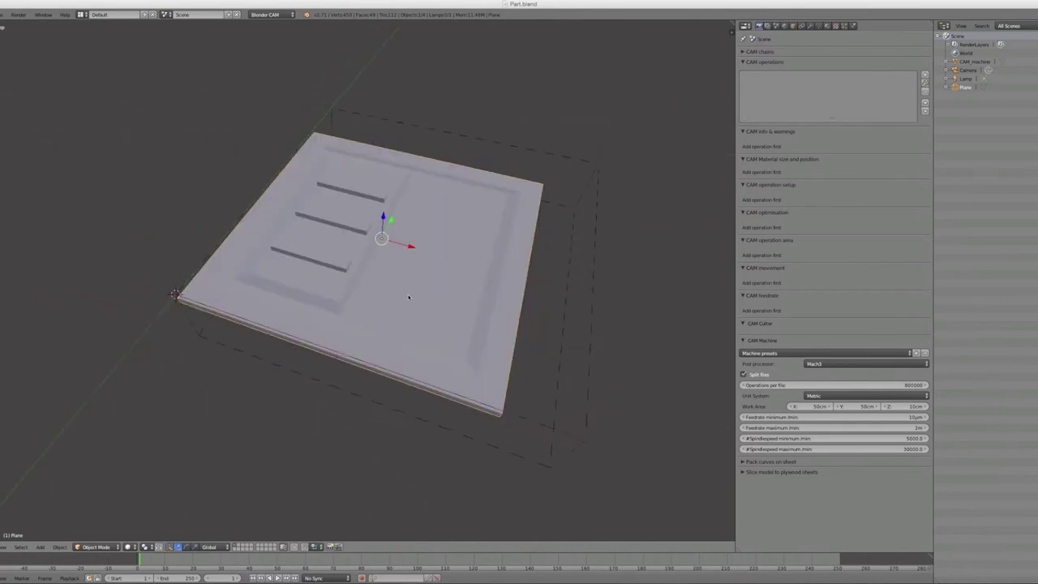
scroll(409, 297, down, 2)
scroll(536, 244, down, 5)
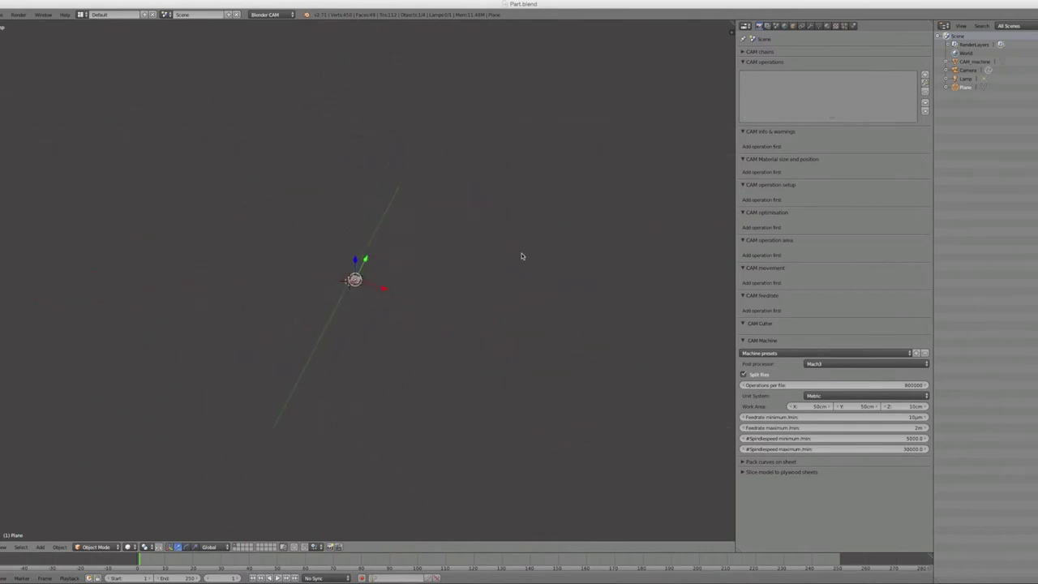
scroll(365, 282, up, 7)
scroll(381, 280, up, 3)
middle_drag(385, 312, 375, 279)
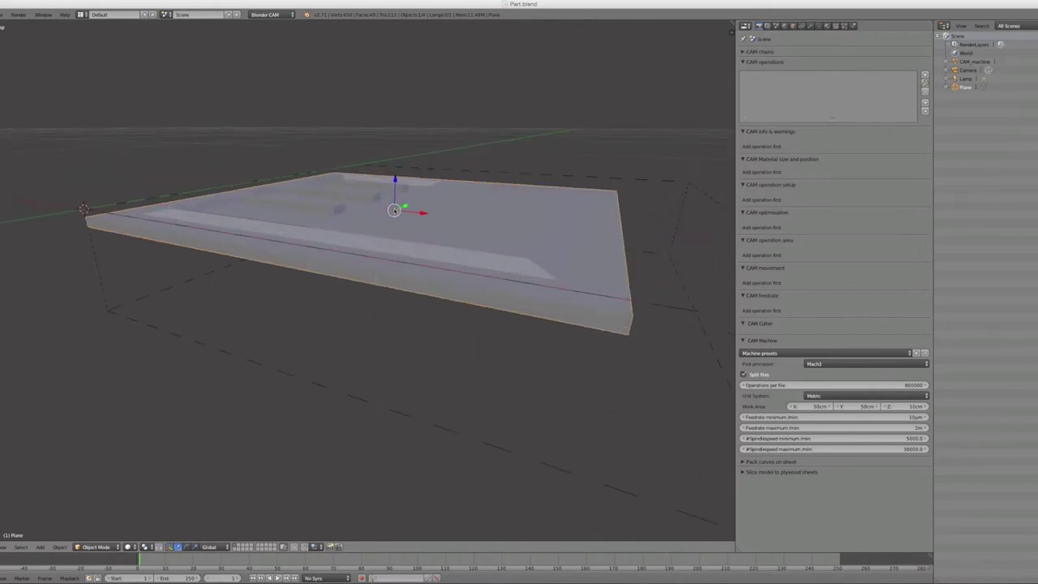
Step: Move the plate upward along Z, out of the machine's work area
middle_drag(396, 188, 437, 167)
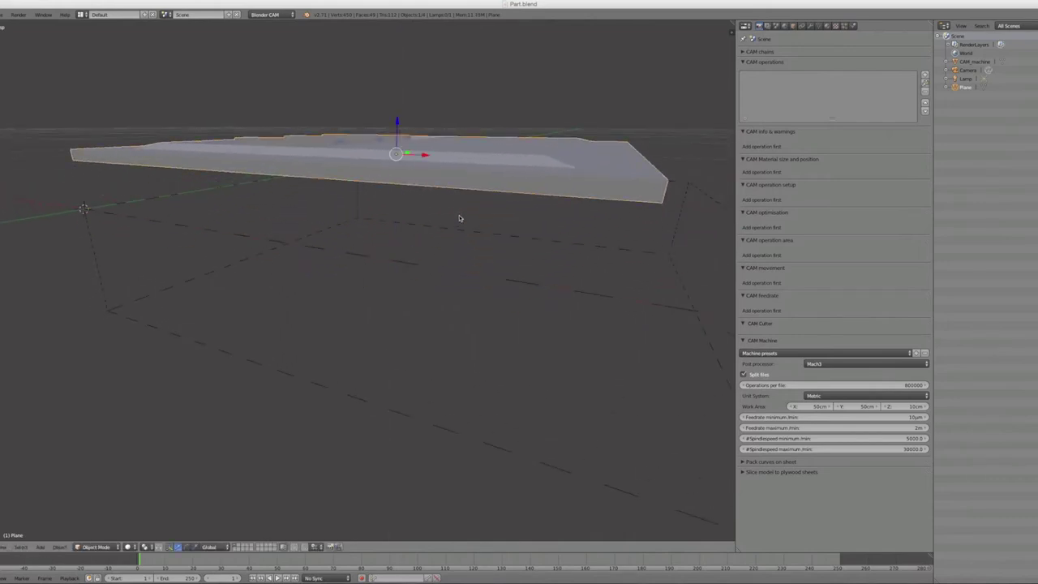
middle_drag(450, 204, 433, 225)
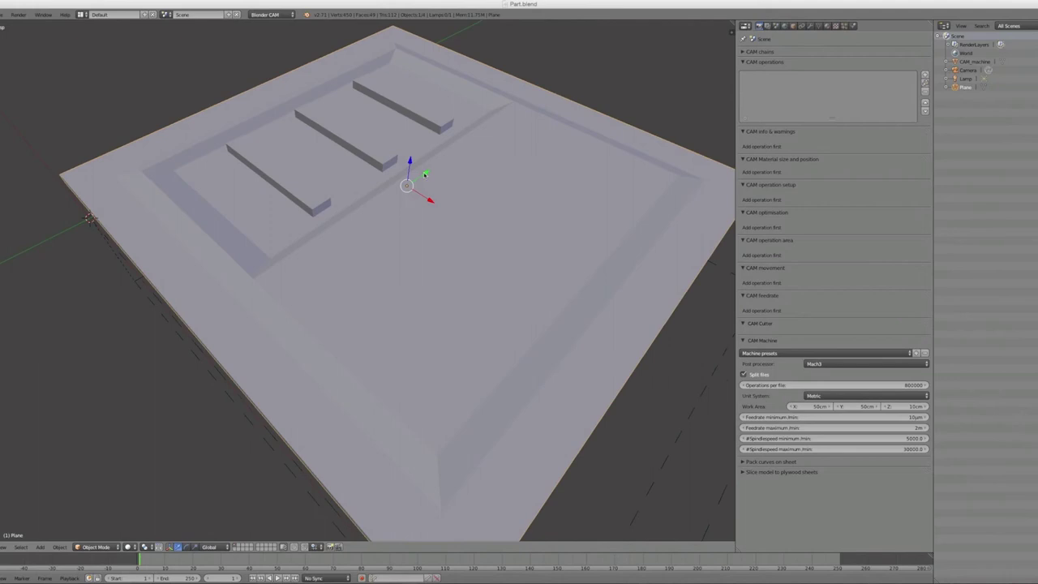
shift+middle_drag(427, 175, 364, 221)
mouse_move(363, 301)
middle_down()
mouse_move(392, 262)
mouse_move(371, 276)
mouse_move(395, 260)
mouse_move(358, 301)
middle_up()
scroll(372, 276, down, 6)
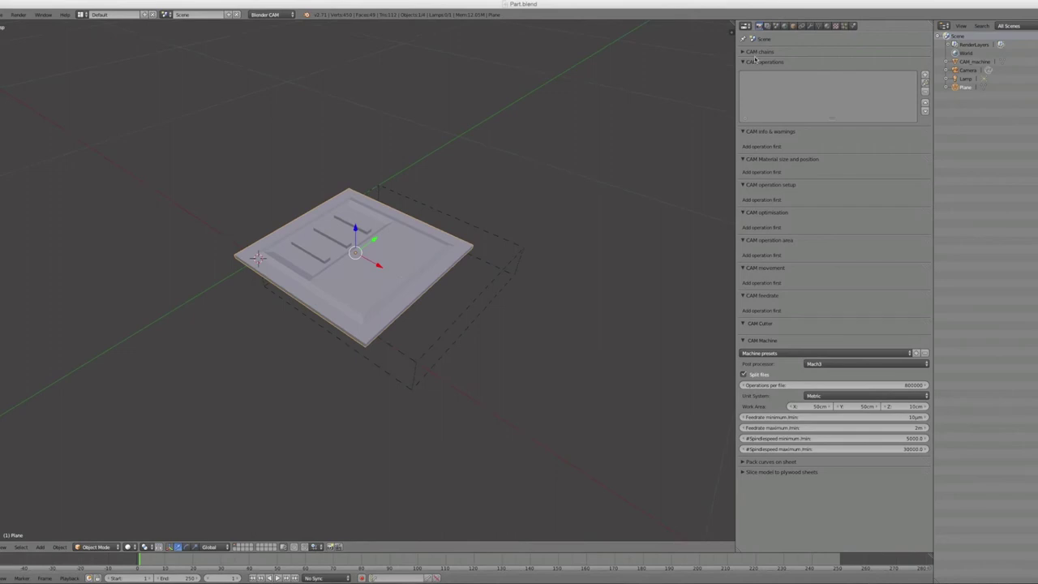
Step: Add a CAM operation for the plate and collapse its settings sections, leaving the machine settings expanded
click(925, 74)
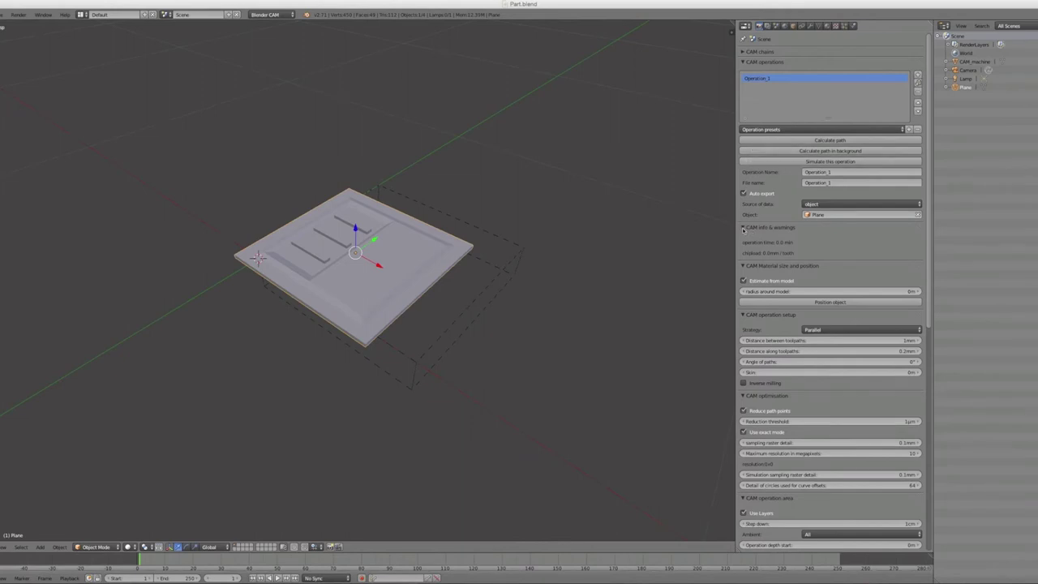
click(746, 228)
click(745, 238)
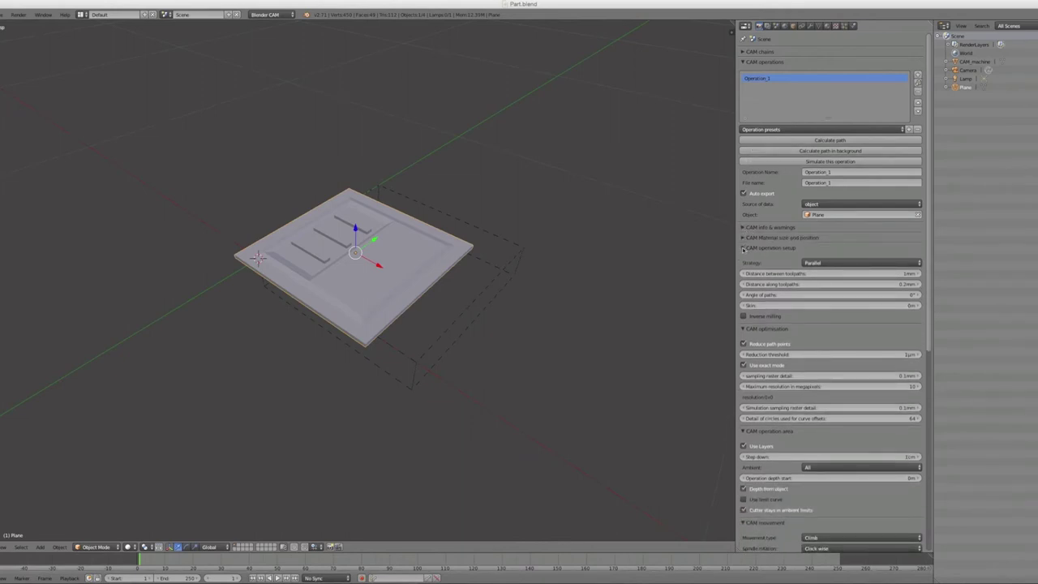
click(743, 247)
click(743, 258)
click(743, 269)
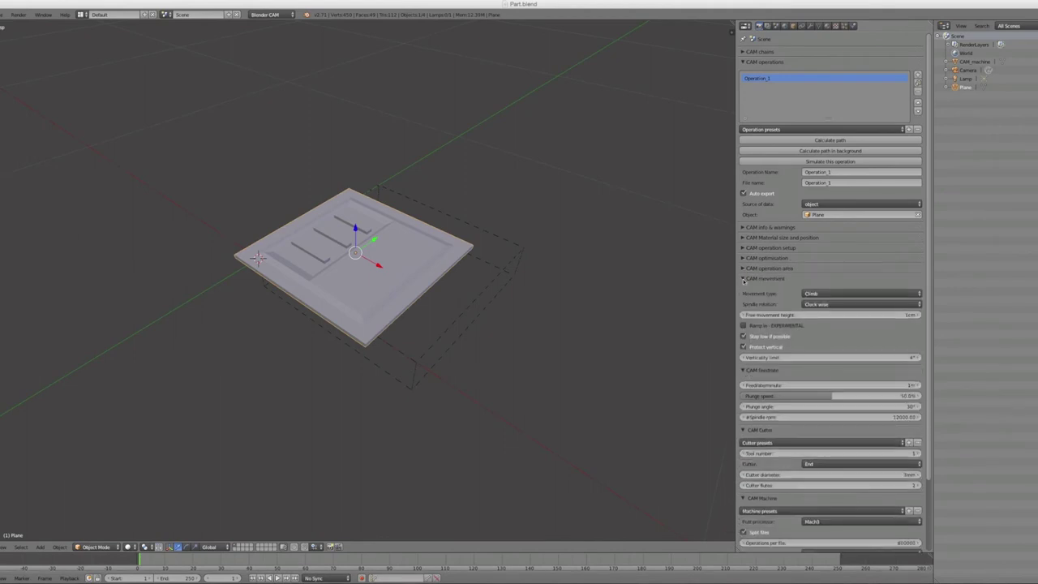
click(743, 279)
click(742, 289)
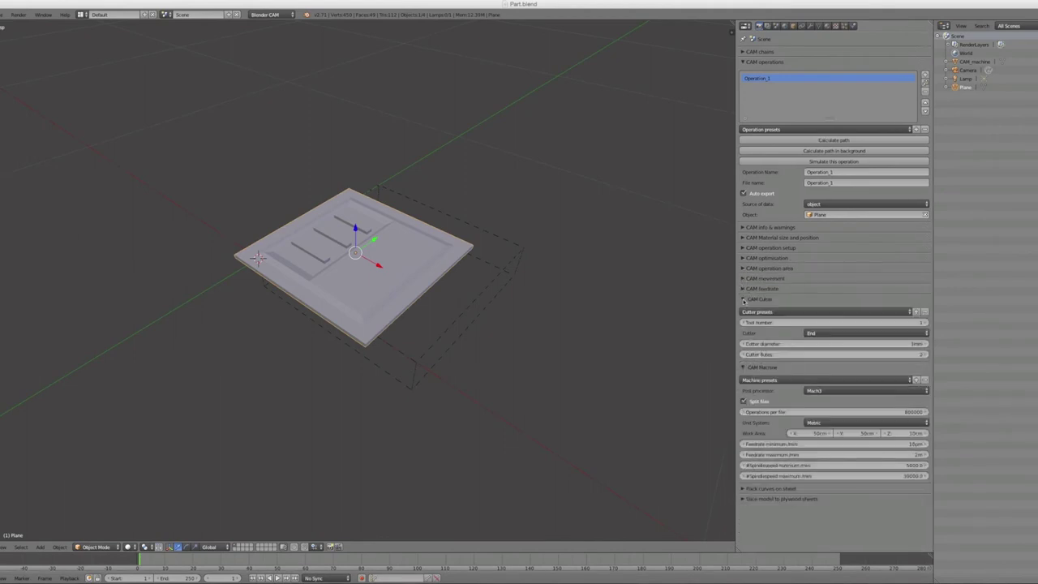
click(744, 299)
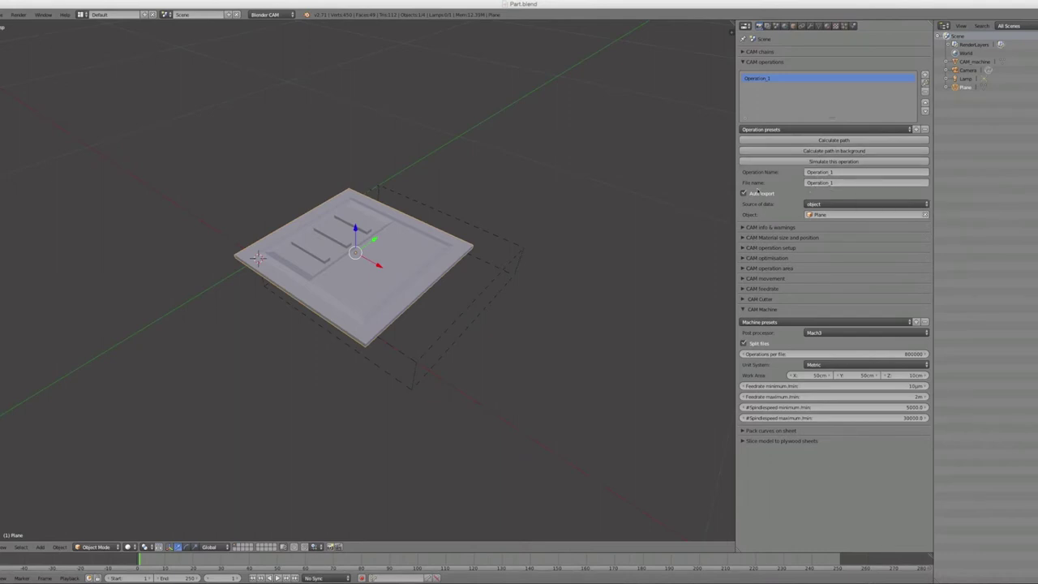
Step: Use the Plane object as the operation's source and position it in the work area with the material estimated from the model
click(814, 216)
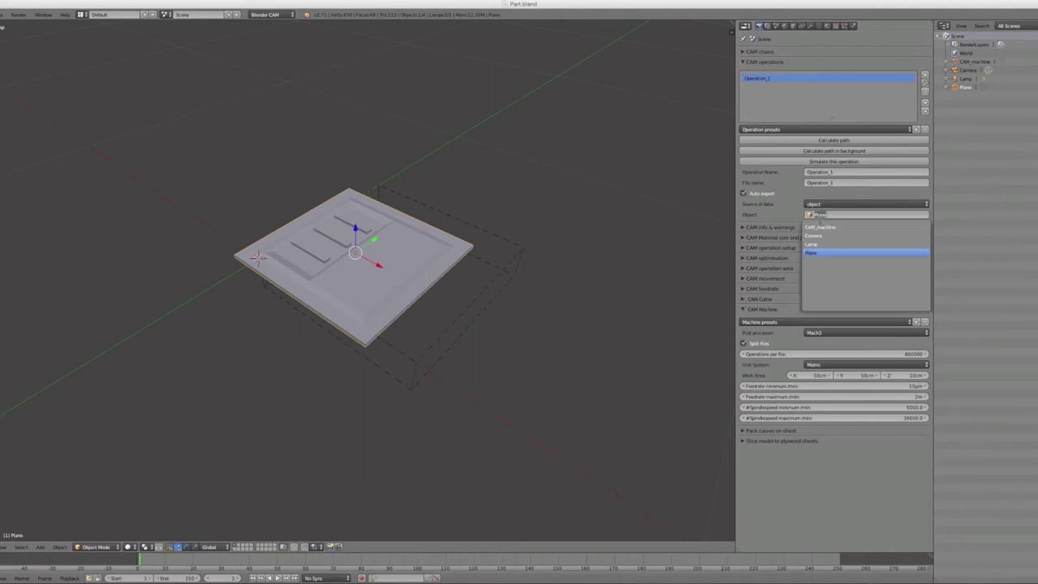
click(811, 253)
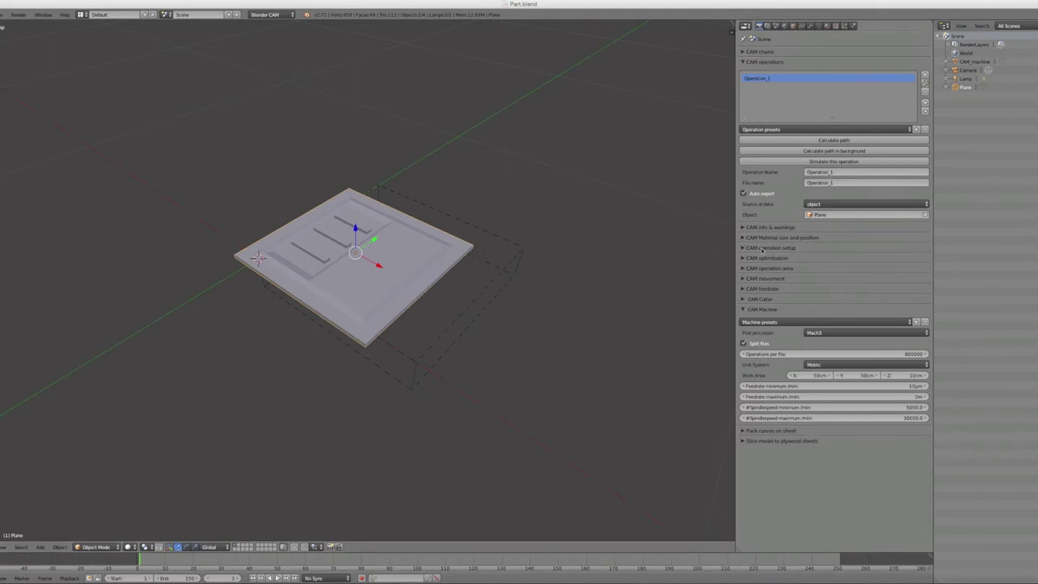
click(746, 248)
click(743, 239)
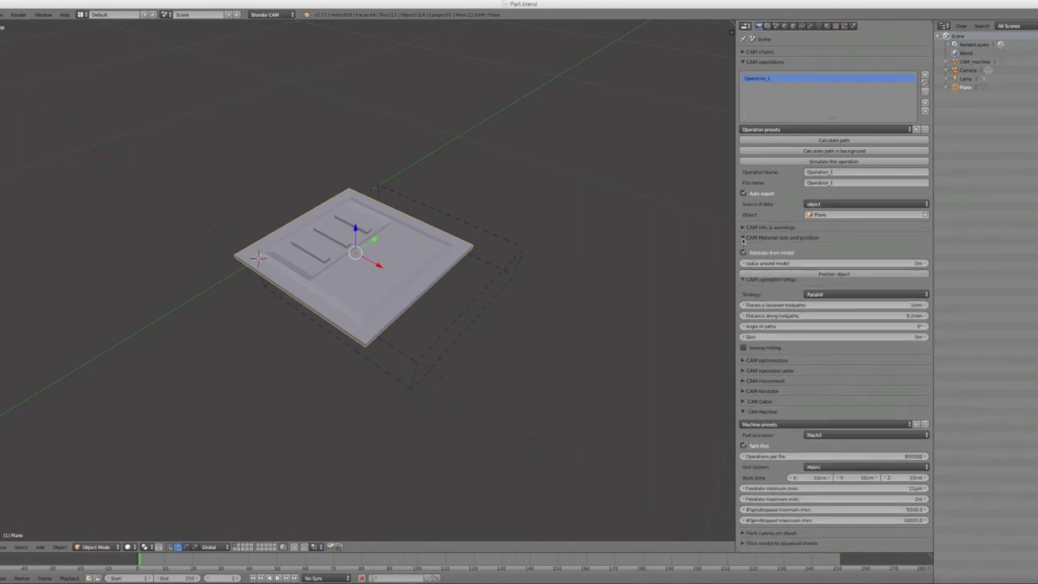
click(791, 254)
key(KP_1)
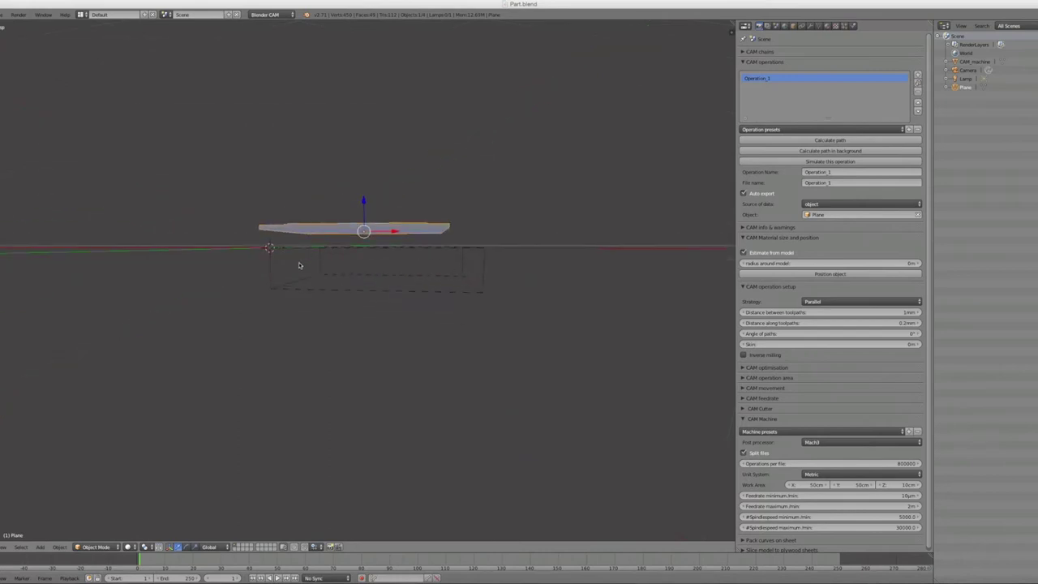
click(829, 274)
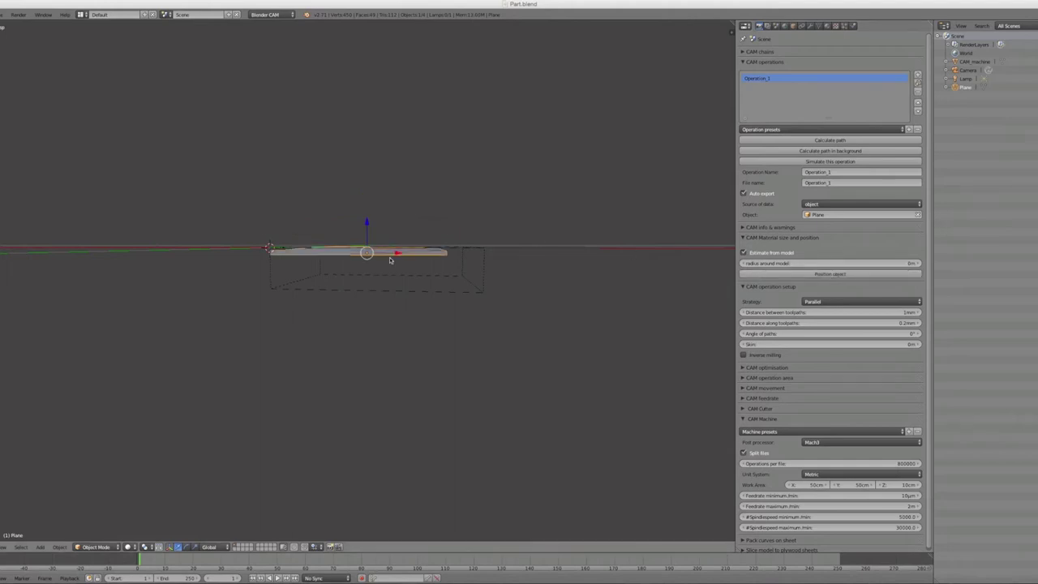
Step: Check the plate's placement within the machine's work area in front and perspective views
middle_drag(390, 257, 402, 263)
scroll(302, 260, up, 3)
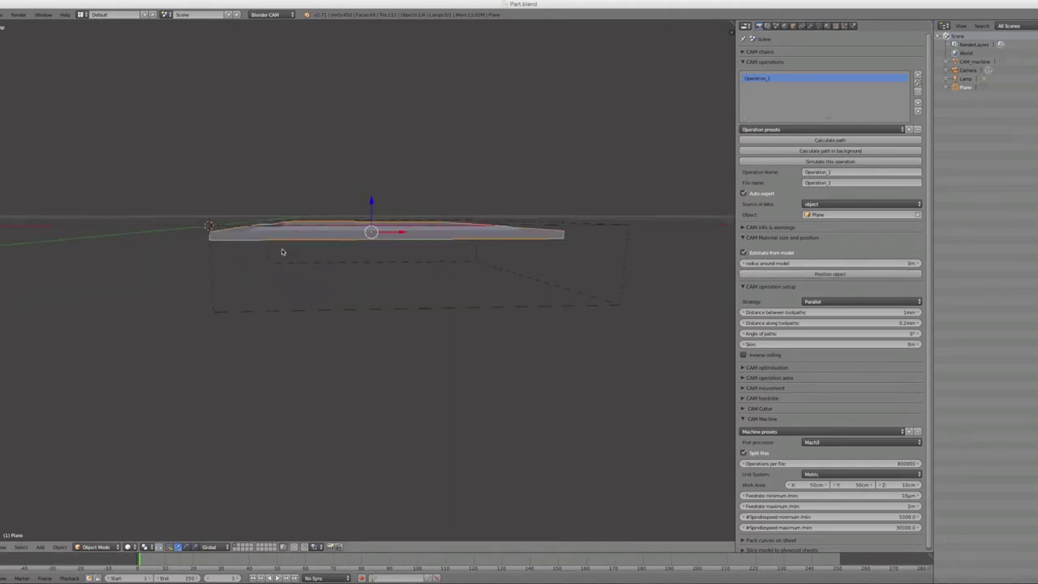
key(KP_5)
key(KP_1)
scroll(372, 199, up, 3)
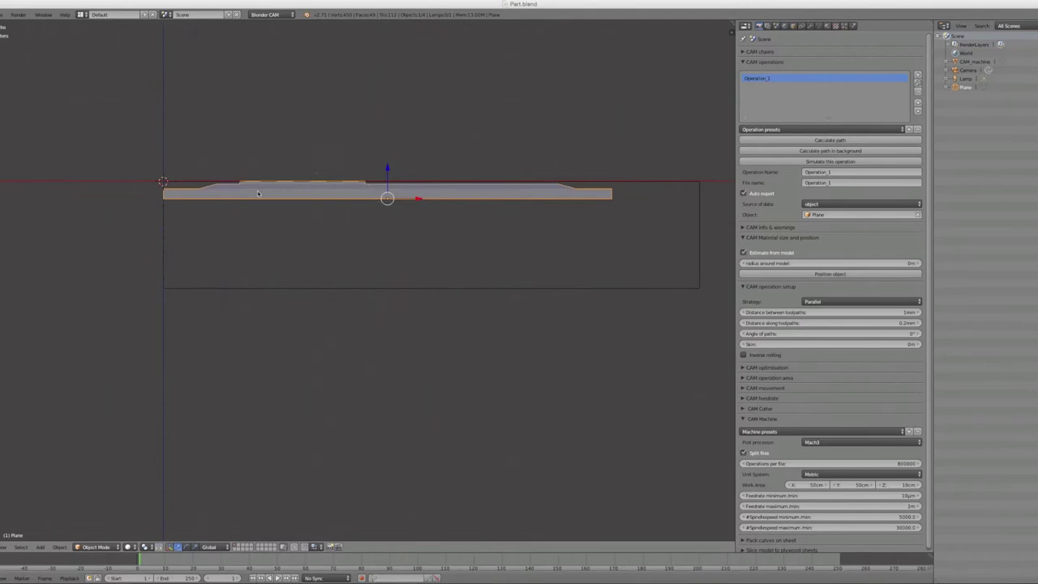
drag(391, 170, 383, 191)
right_click(384, 191)
middle_drag(480, 162, 480, 215)
scroll(456, 198, up, 4)
scroll(457, 198, down, 4)
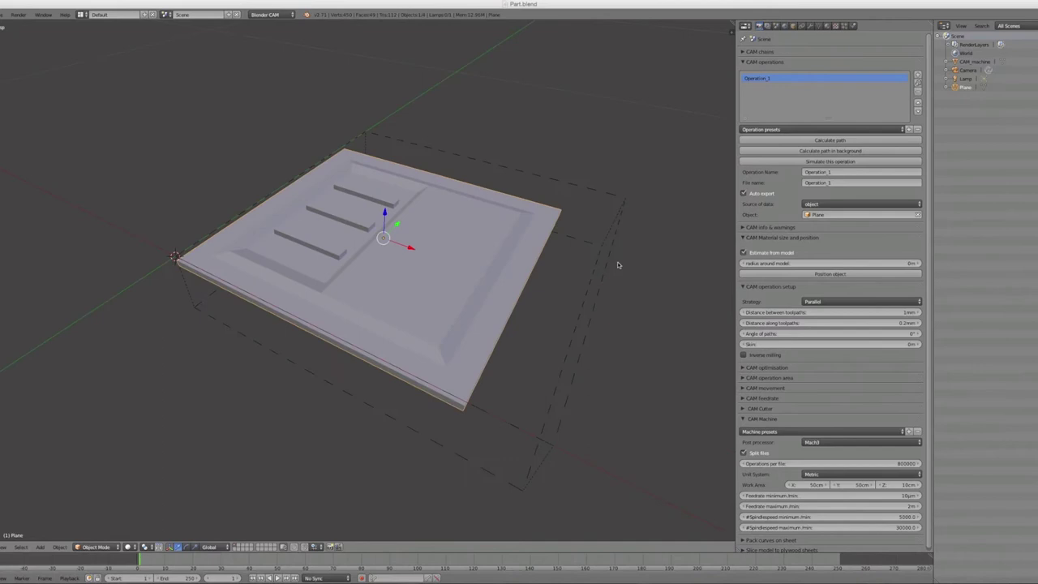
Step: In an orthographic top view, sketch back-and-forth parallel toolpath lines over the plate's recessed pocket with the Grease Pencil
click(751, 238)
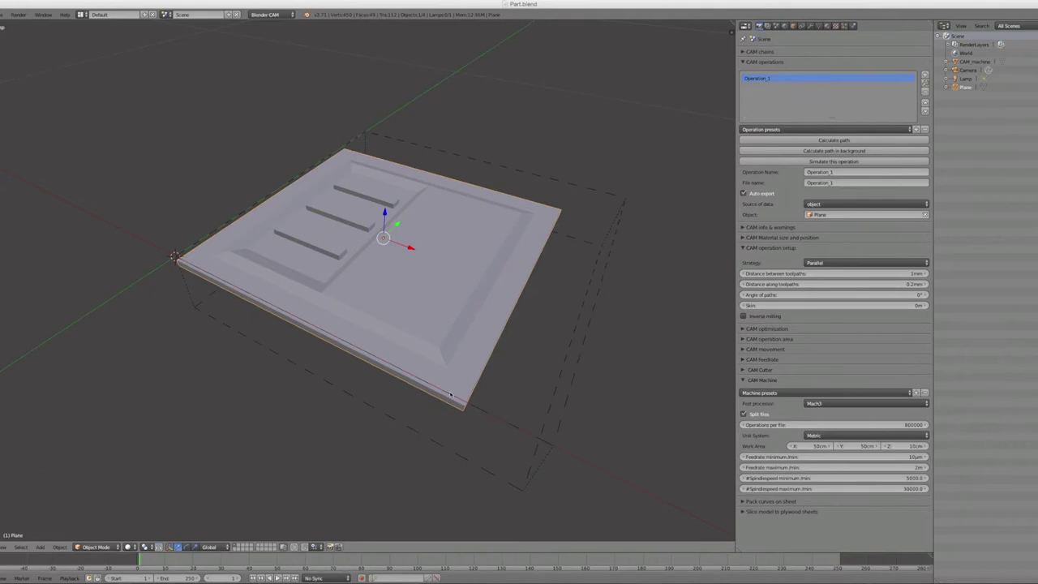
key(KP_7)
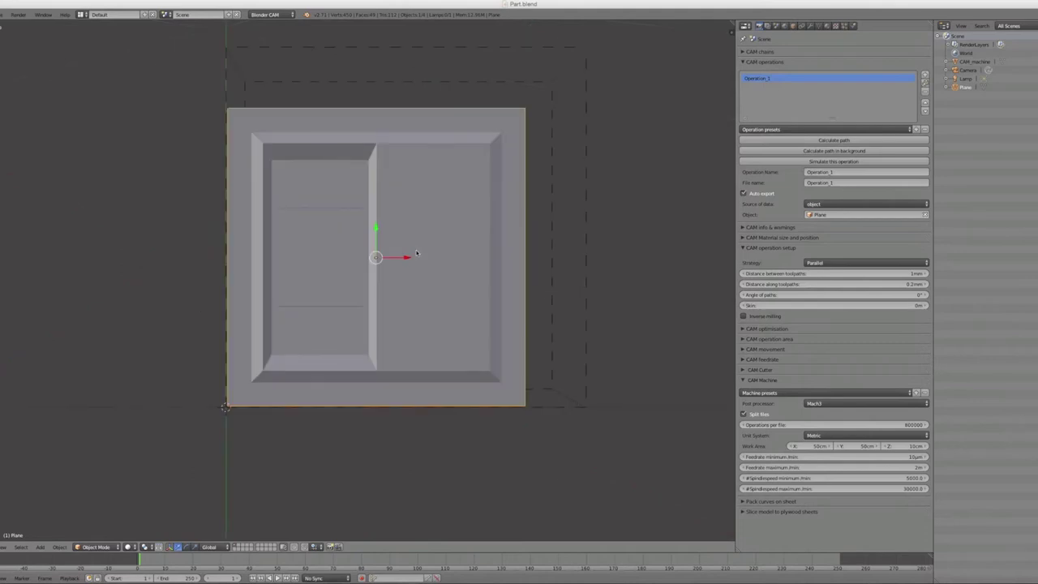
key(KP_5)
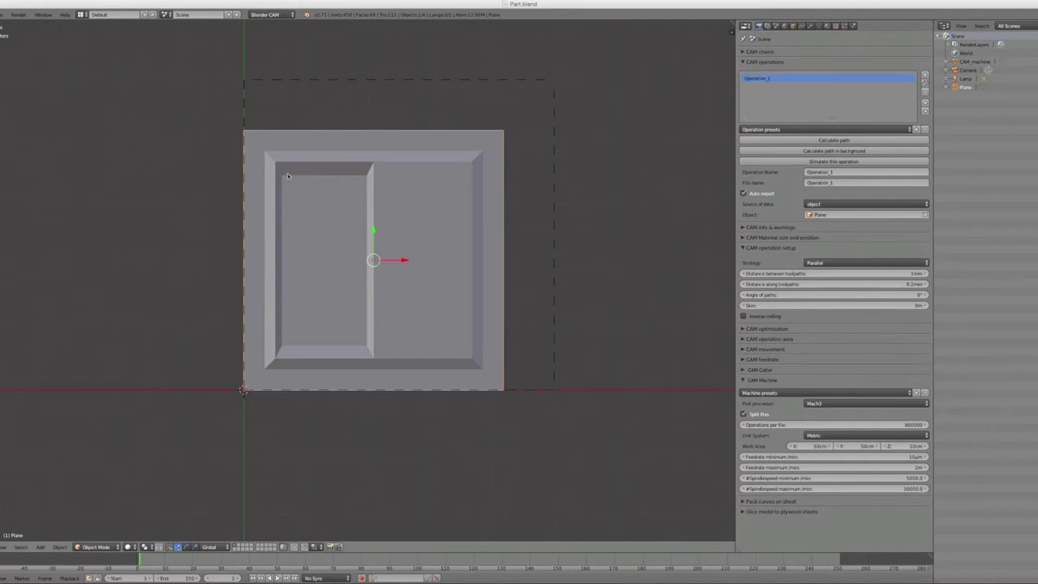
mouse_move(288, 173)
mouse_down()
mouse_move(292, 342)
mouse_move(299, 170)
mouse_move(310, 172)
mouse_move(306, 344)
mouse_up()
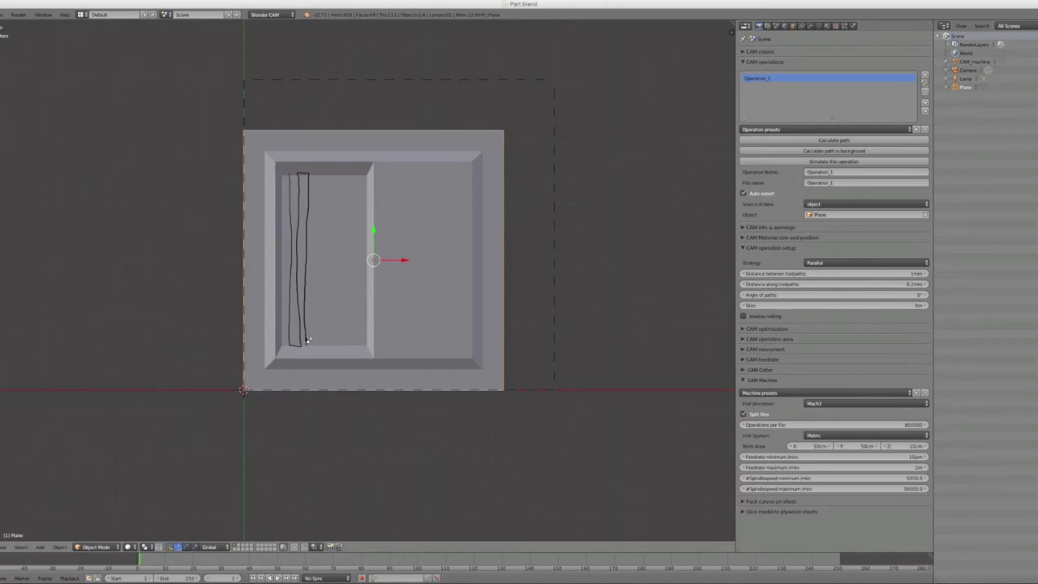
drag(316, 314, 317, 286)
drag(347, 228, 353, 308)
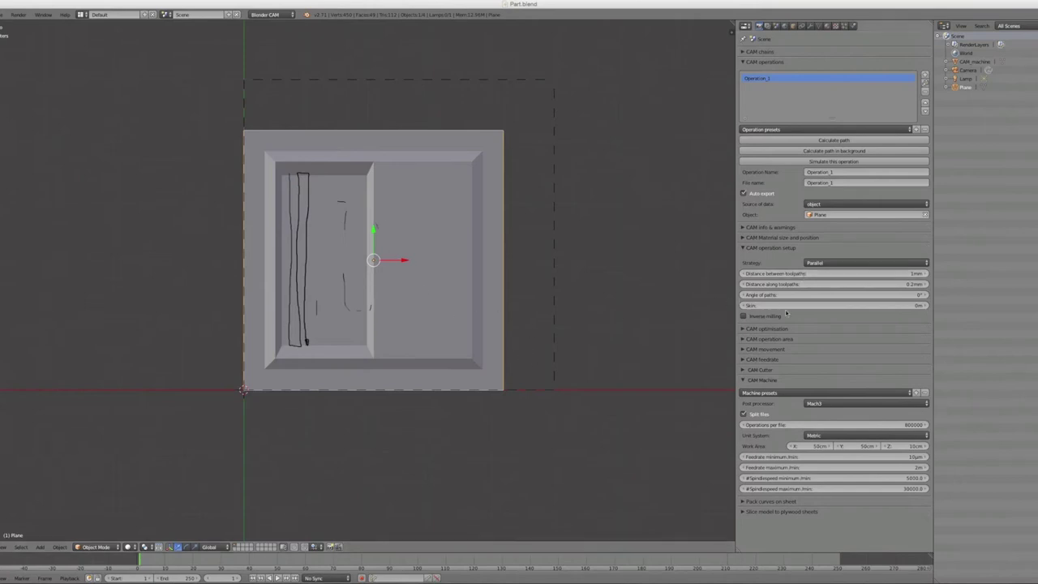
Step: Expand the operation's cutter settings, set the cutter diameter to 12 mm and keep the End cutter type
click(744, 370)
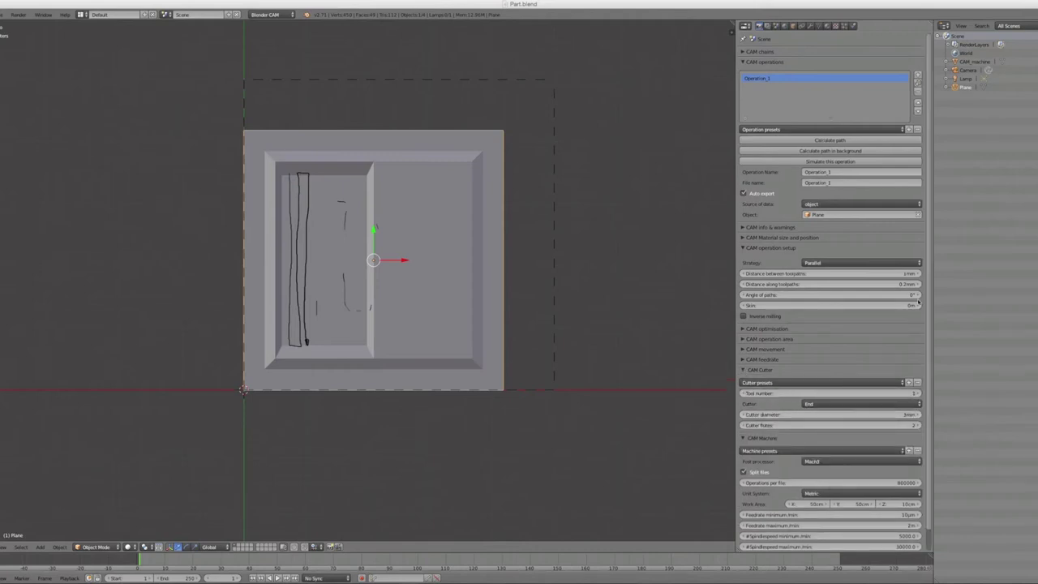
click(847, 414)
text(12)
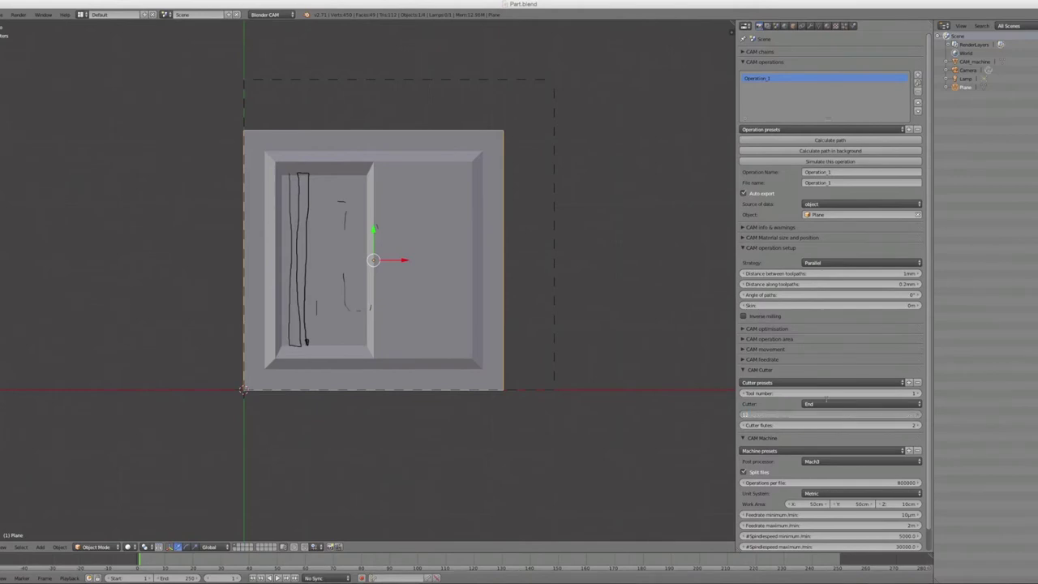
text(mm)
key(Return)
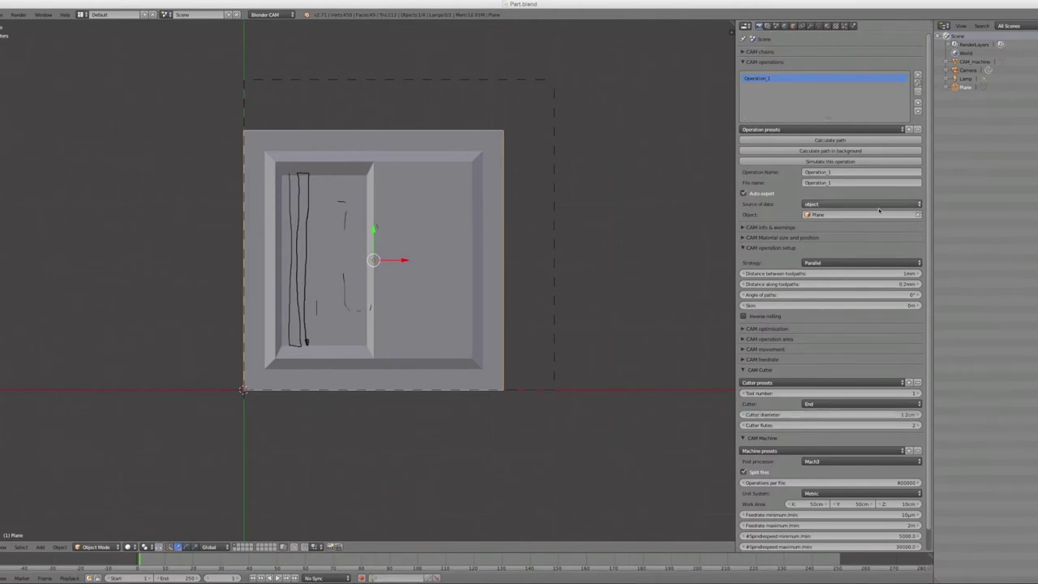
click(825, 406)
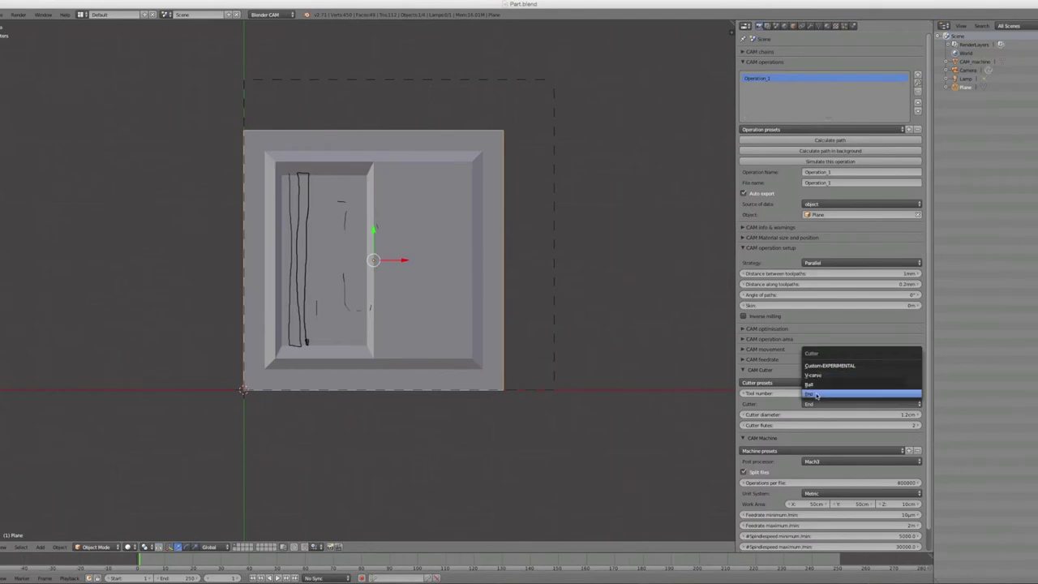
click(813, 395)
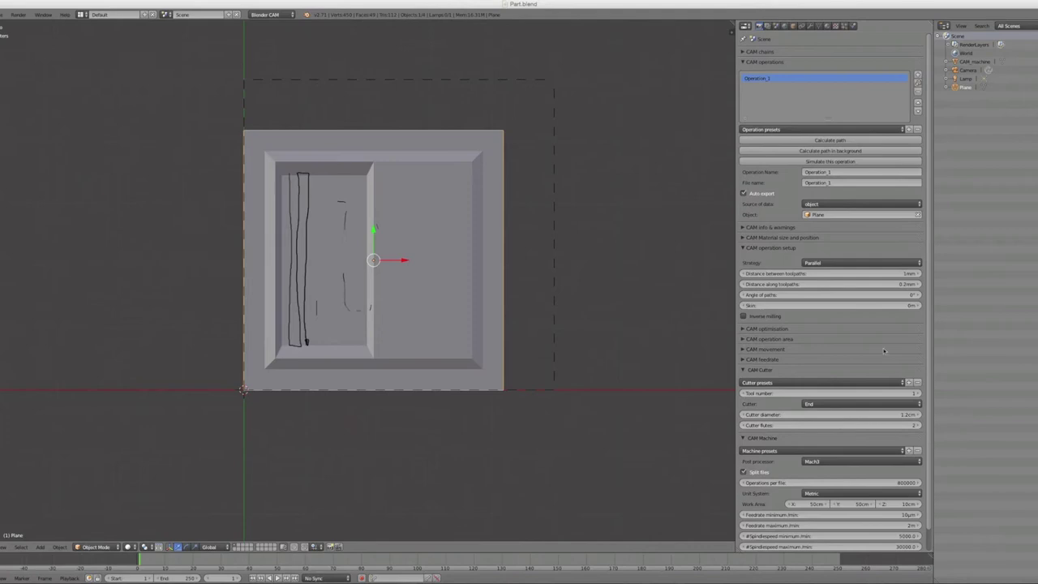
Step: Set the distance between toolpaths to 0.1 mm and sketch a few closely spaced vertical lines on the plate's right half
click(902, 275)
text(5)
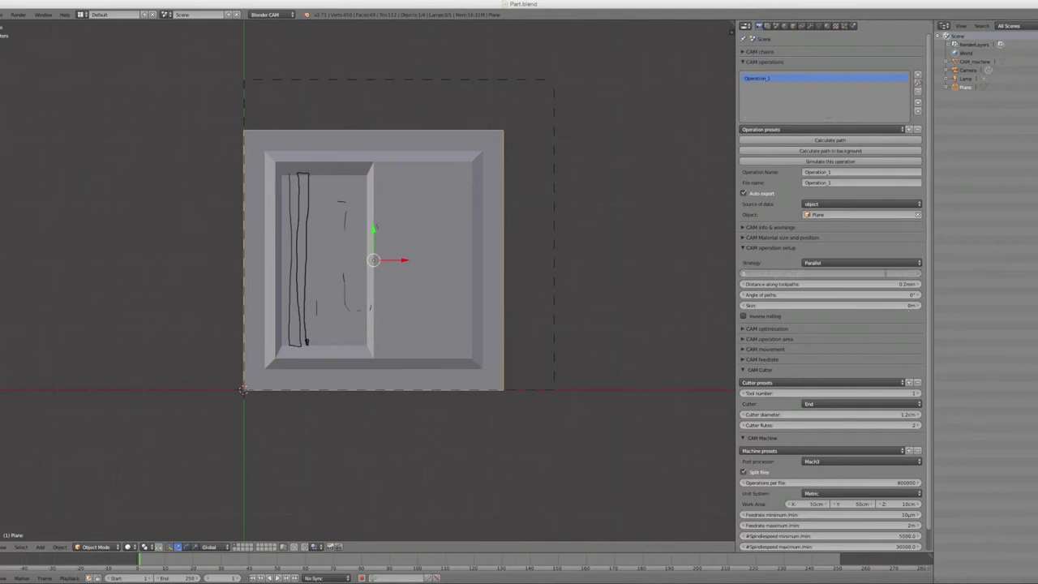
text(0.1mm)
key(Return)
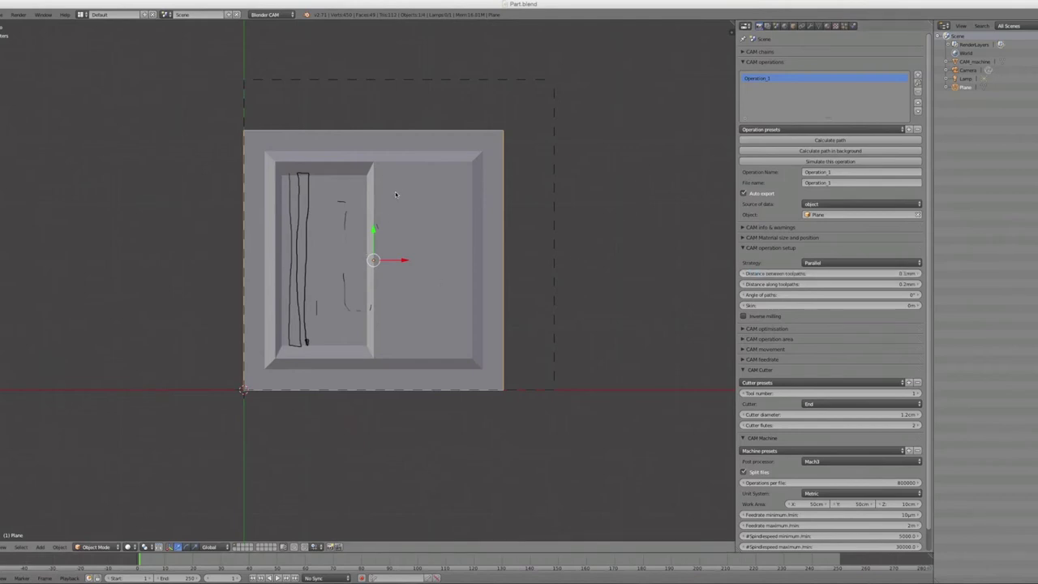
drag(396, 192, 395, 232)
drag(403, 192, 402, 229)
drag(411, 192, 408, 228)
Step: Set the distance between toolpaths to 1.2 cm, equal to the cutter diameter
click(883, 275)
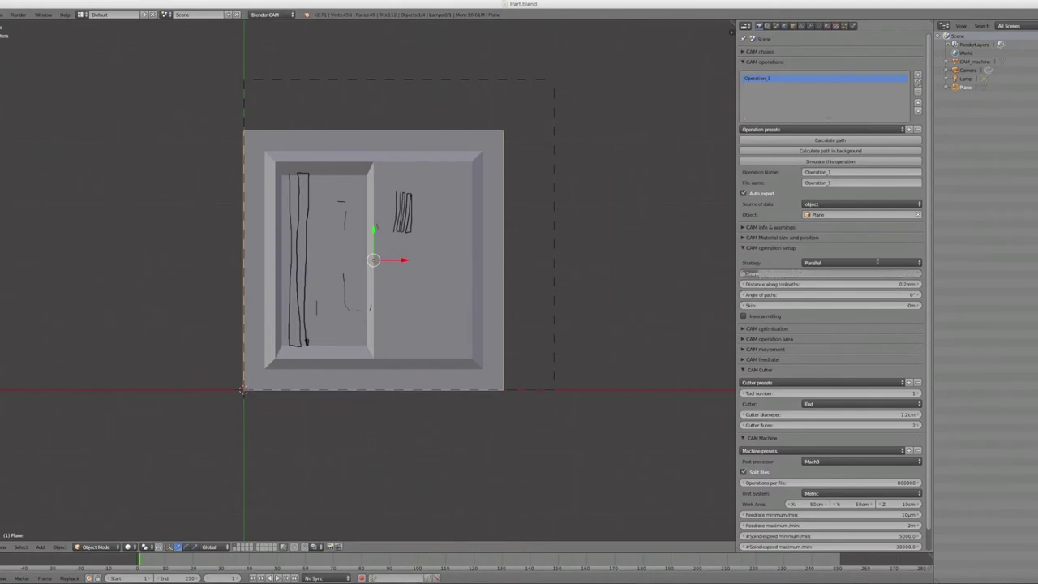
text(11)
text(1.2cm)
key(Return)
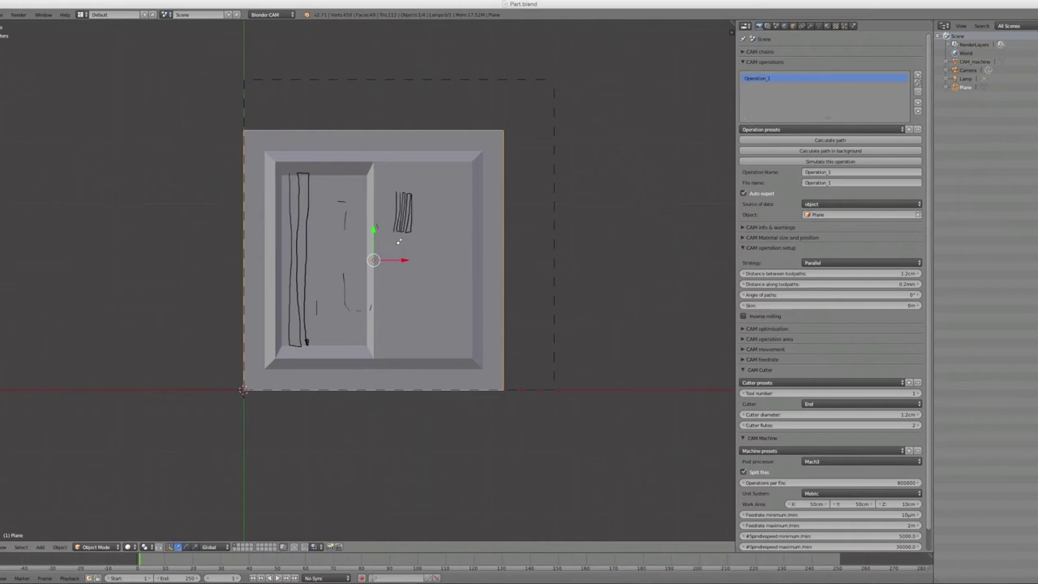
Step: Sketch a widely spaced back-and-forth path and cutter circles on the plate's right half, and erase all the annotation sketches
mouse_move(398, 241)
mouse_down()
mouse_move(397, 318)
mouse_move(415, 292)
mouse_move(417, 245)
mouse_move(434, 241)
mouse_move(434, 313)
mouse_move(450, 323)
mouse_move(457, 237)
mouse_up()
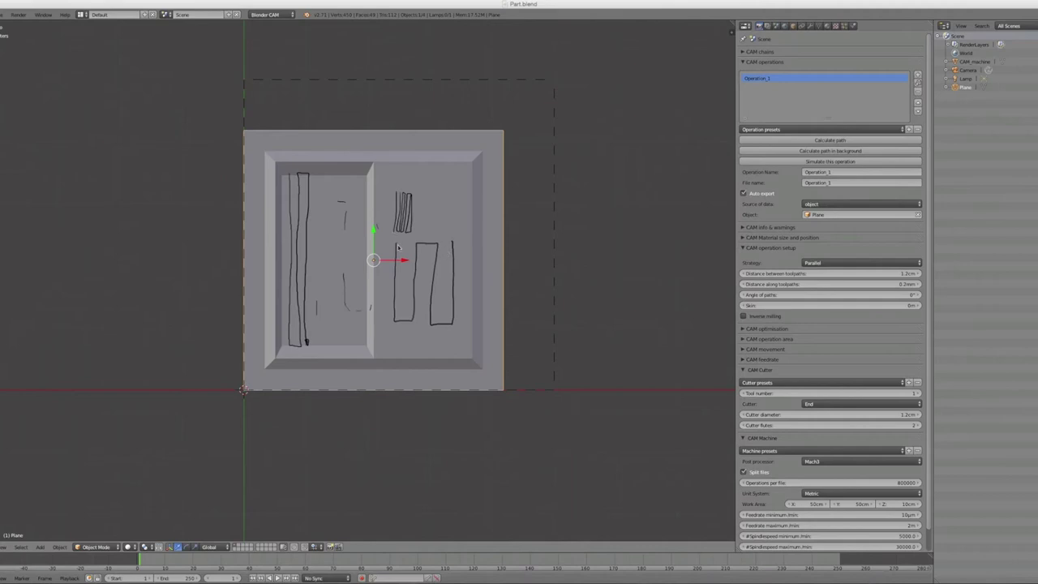
mouse_move(395, 255)
mouse_down()
mouse_move(393, 266)
mouse_move(408, 253)
mouse_move(417, 270)
mouse_move(407, 258)
mouse_move(425, 264)
mouse_move(392, 254)
mouse_move(405, 269)
mouse_up()
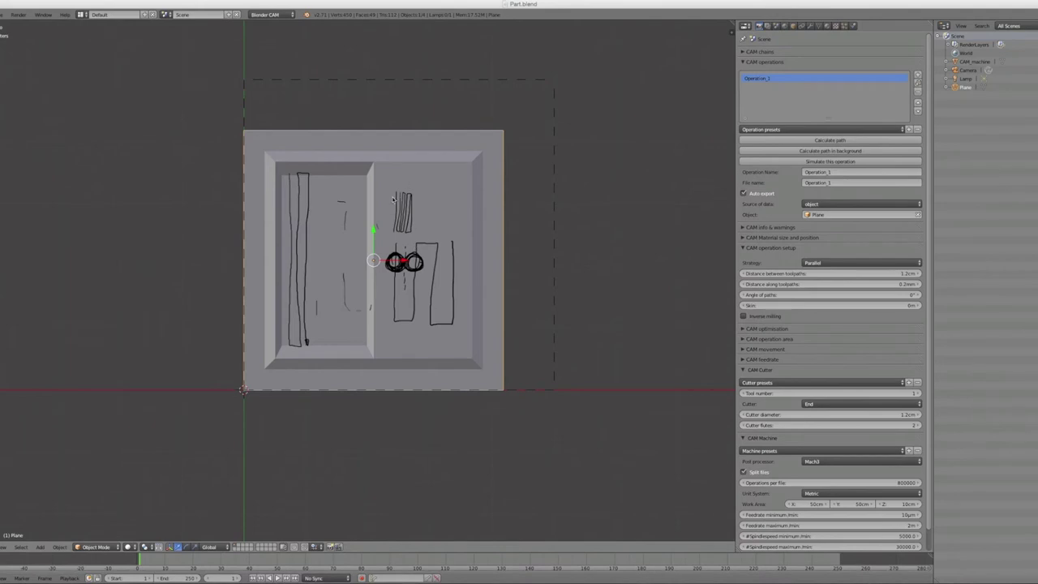
mouse_move(399, 200)
mouse_down()
mouse_move(400, 222)
mouse_move(413, 198)
mouse_move(412, 224)
mouse_up()
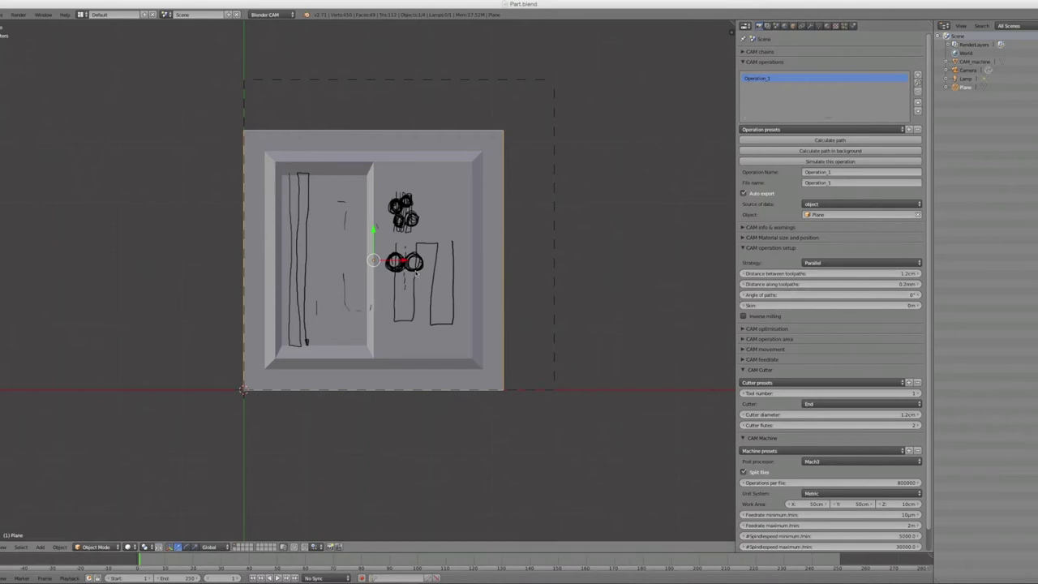
mouse_move(406, 224)
right_down()
mouse_move(397, 207)
mouse_move(406, 214)
mouse_move(416, 206)
mouse_move(407, 205)
mouse_move(397, 292)
mouse_move(408, 264)
mouse_move(405, 312)
mouse_move(420, 248)
mouse_move(439, 346)
mouse_move(430, 253)
mouse_move(461, 300)
mouse_move(447, 312)
mouse_move(412, 308)
mouse_move(347, 223)
mouse_move(366, 305)
mouse_move(302, 294)
mouse_move(289, 317)
mouse_move(293, 305)
mouse_move(297, 337)
mouse_move(299, 206)
mouse_move(301, 267)
right_up()
Step: Try the Block toolpath strategy and sketch its path outward from the plate's centre, erasing the sketch
click(824, 262)
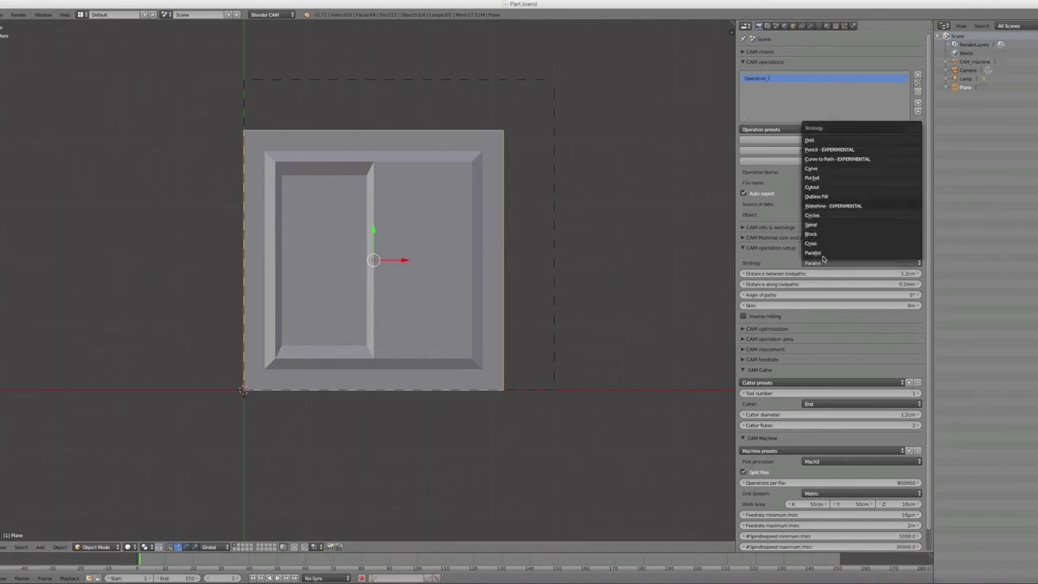
click(823, 235)
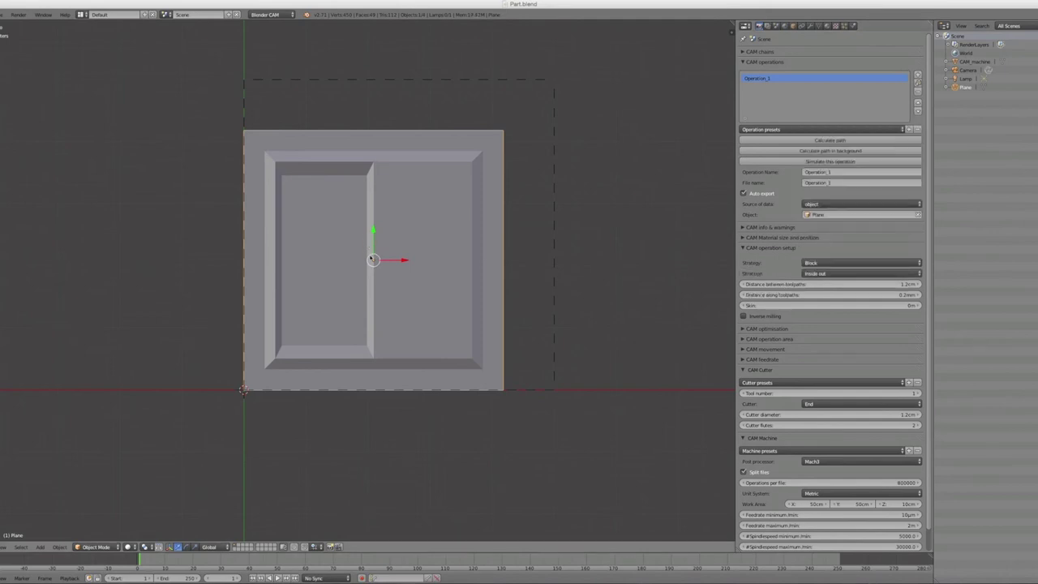
mouse_move(375, 248)
mouse_down()
mouse_move(382, 271)
mouse_move(361, 268)
mouse_move(393, 237)
mouse_move(380, 283)
mouse_move(349, 244)
mouse_move(404, 229)
mouse_move(396, 293)
mouse_up()
mouse_move(358, 241)
right_down()
mouse_move(417, 236)
mouse_move(401, 241)
mouse_move(393, 277)
mouse_move(350, 261)
mouse_move(394, 283)
right_up()
Step: Try the Cross toolpath strategy, sketch crosshatched horizontal and vertical passes near the plate's centre, and erase them
click(847, 266)
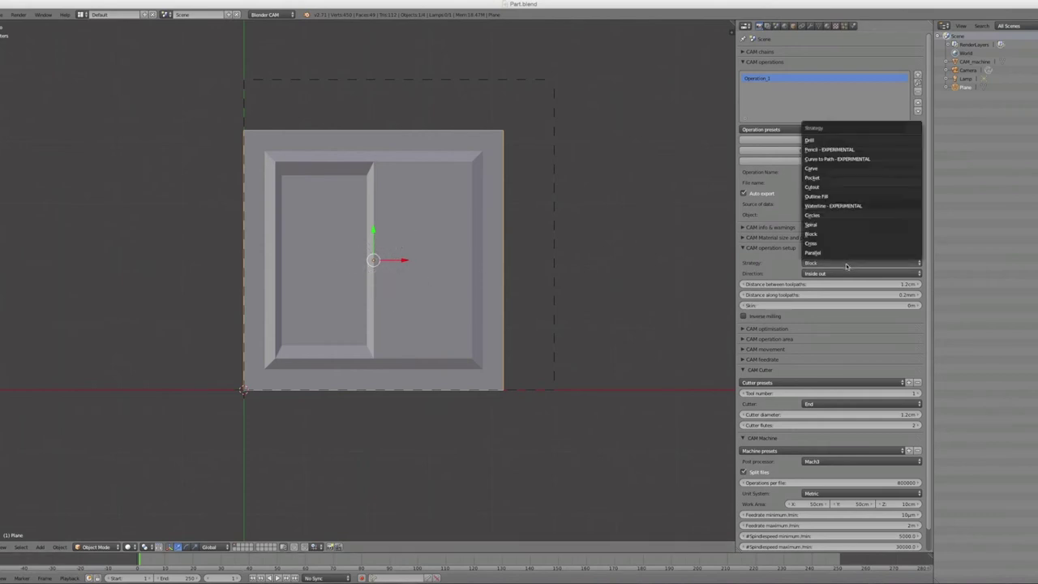
click(840, 243)
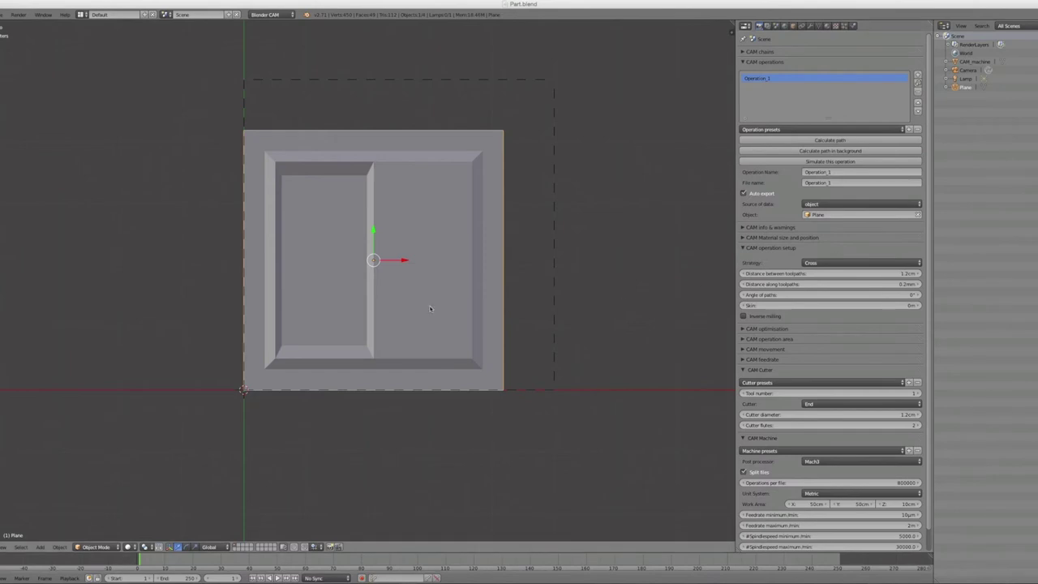
mouse_move(326, 220)
mouse_down()
mouse_move(399, 216)
mouse_move(394, 232)
mouse_move(321, 254)
mouse_move(397, 261)
mouse_move(319, 273)
mouse_up()
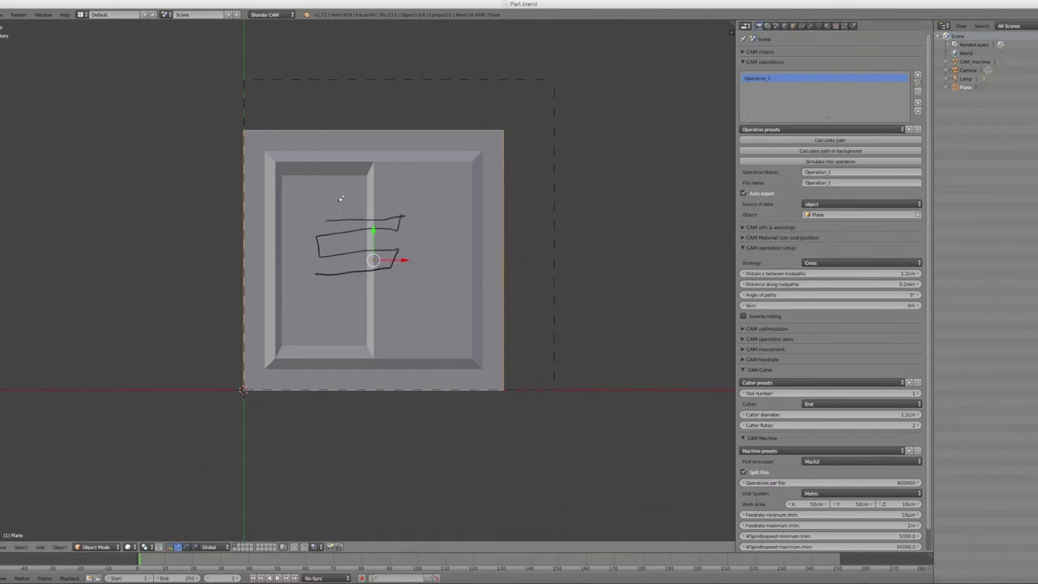
mouse_move(340, 198)
mouse_down()
mouse_move(349, 289)
mouse_move(357, 196)
mouse_move(355, 292)
mouse_move(373, 197)
mouse_move(391, 203)
mouse_move(379, 299)
mouse_up()
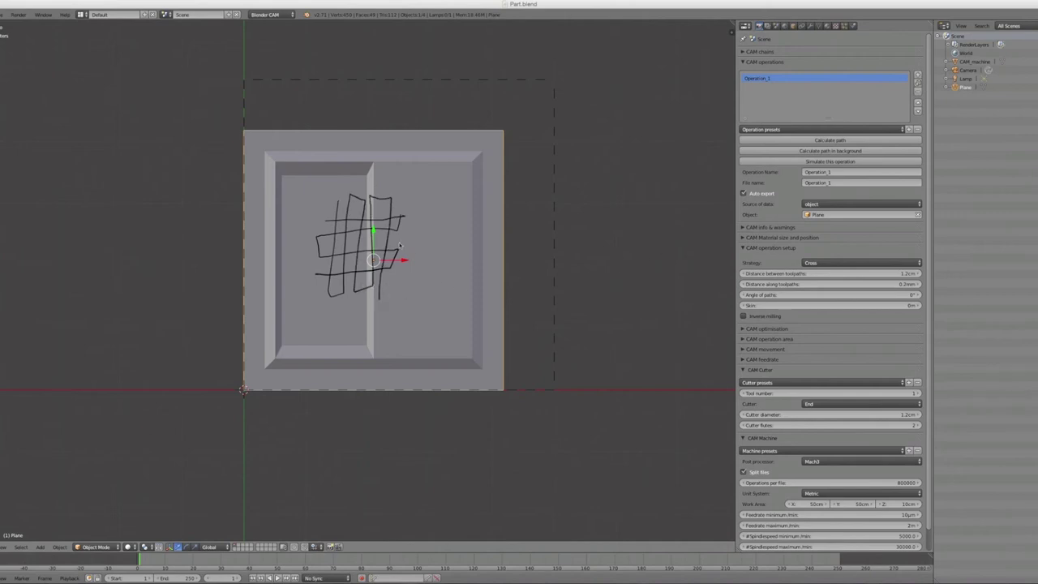
mouse_move(399, 245)
right_down()
mouse_move(341, 213)
mouse_move(356, 204)
mouse_move(396, 254)
mouse_move(371, 245)
mouse_move(347, 274)
mouse_move(316, 258)
mouse_move(354, 304)
right_up()
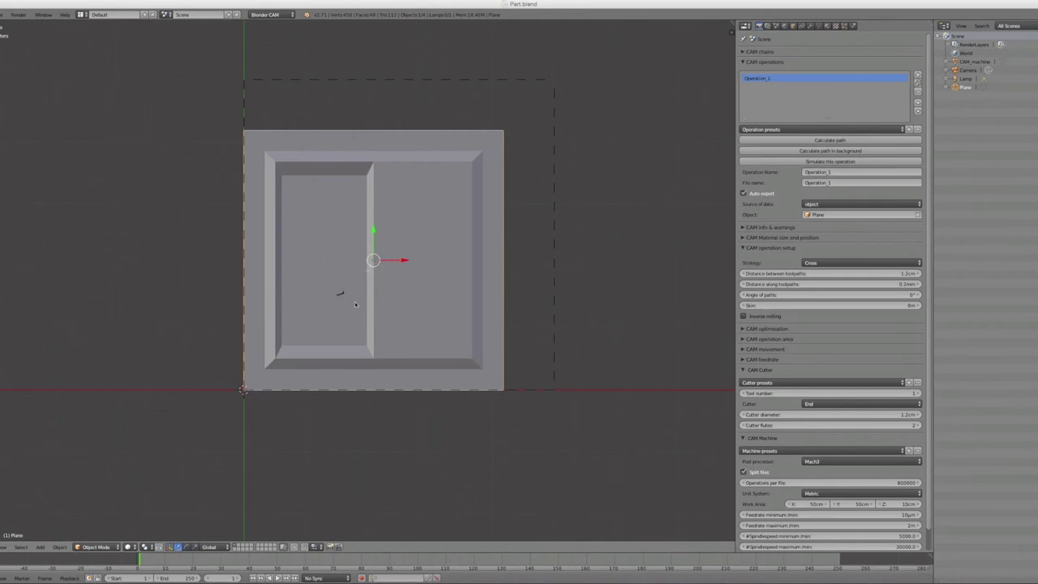
Step: Review the available toolpath strategies and set the operation's strategy to Parallel
click(833, 264)
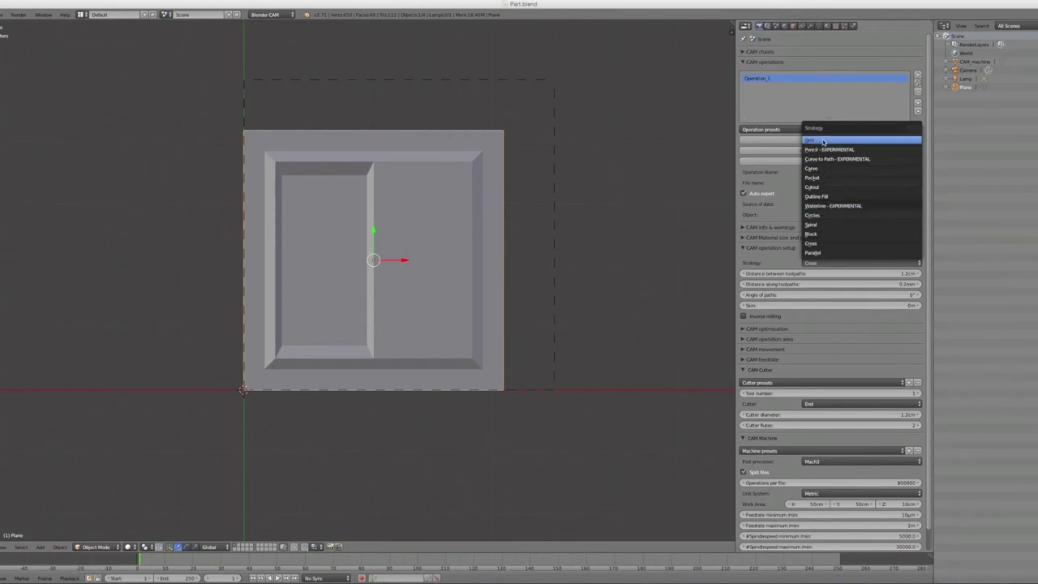
click(827, 243)
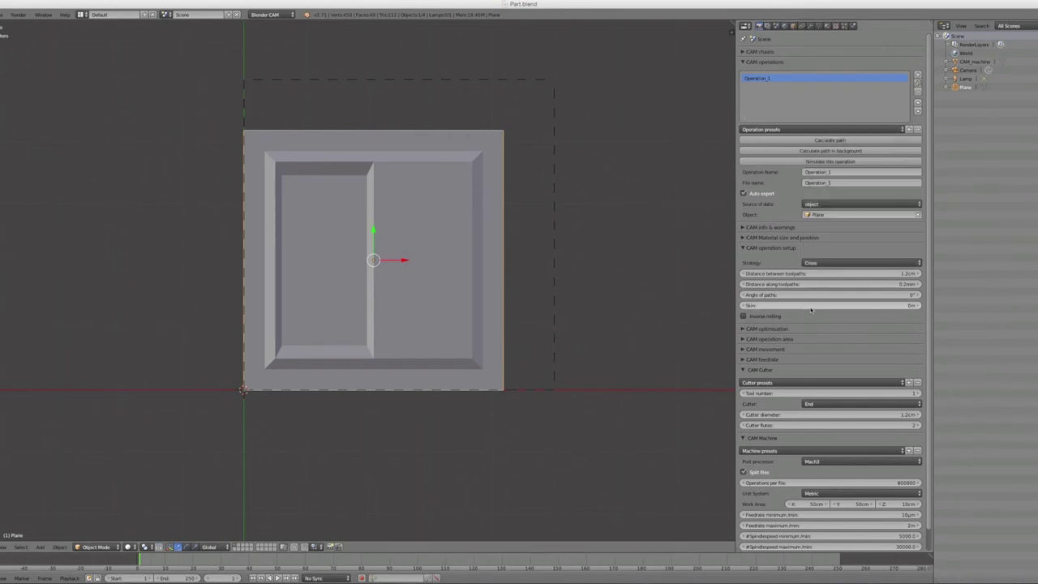
click(833, 264)
click(829, 252)
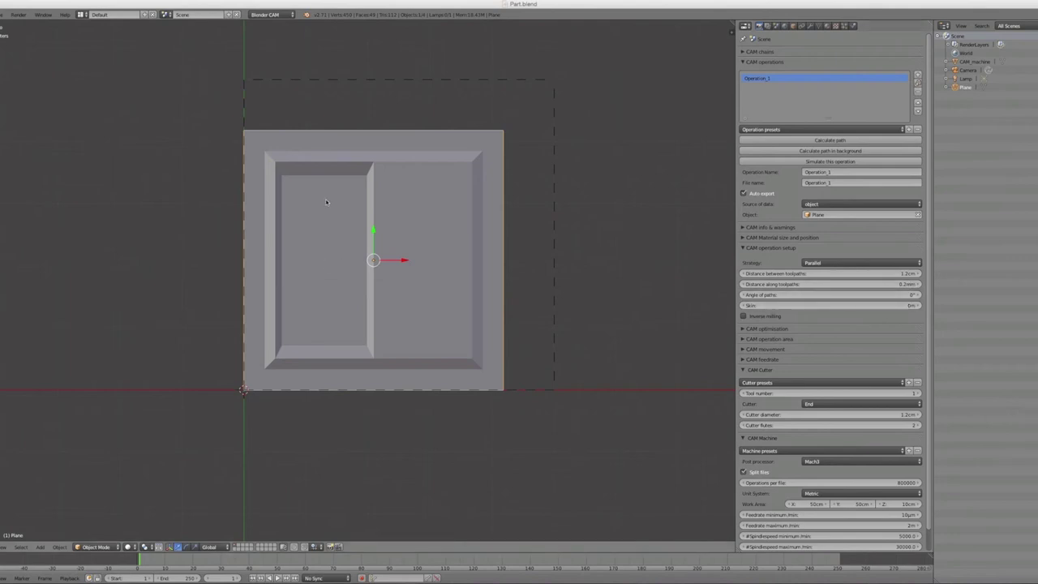
Step: Sketch parallel passes over the plate at vertical, steep diagonal and shallow diagonal angles to illustrate path angle, and erase them
drag(326, 202, 329, 315)
drag(359, 205, 356, 316)
drag(283, 272, 383, 164)
mouse_move(281, 289)
mouse_down()
mouse_move(387, 176)
mouse_move(400, 183)
mouse_up()
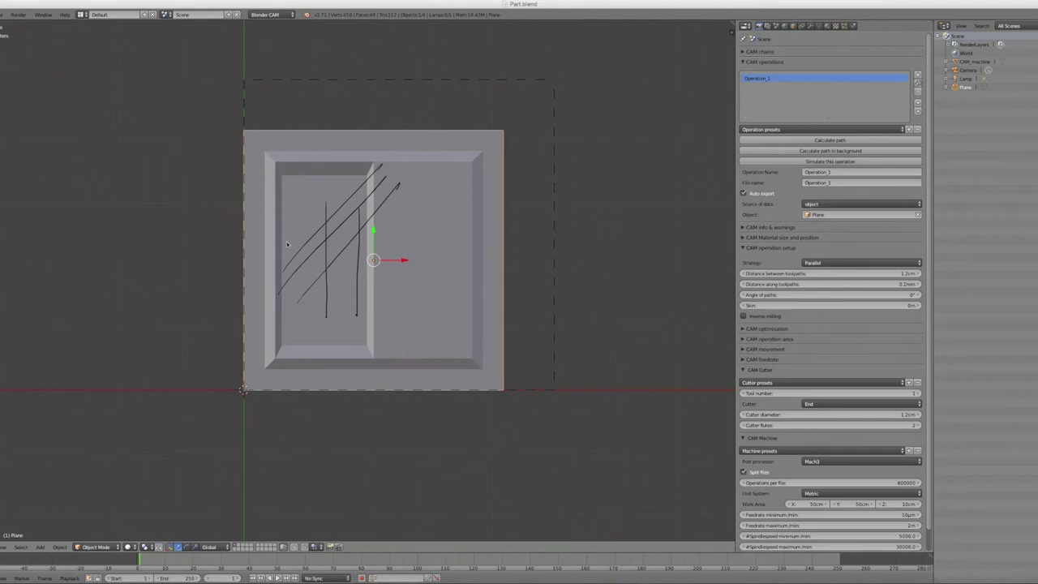
mouse_move(284, 242)
mouse_down()
mouse_move(428, 188)
mouse_move(347, 223)
mouse_move(412, 203)
mouse_up()
drag(262, 276, 415, 217)
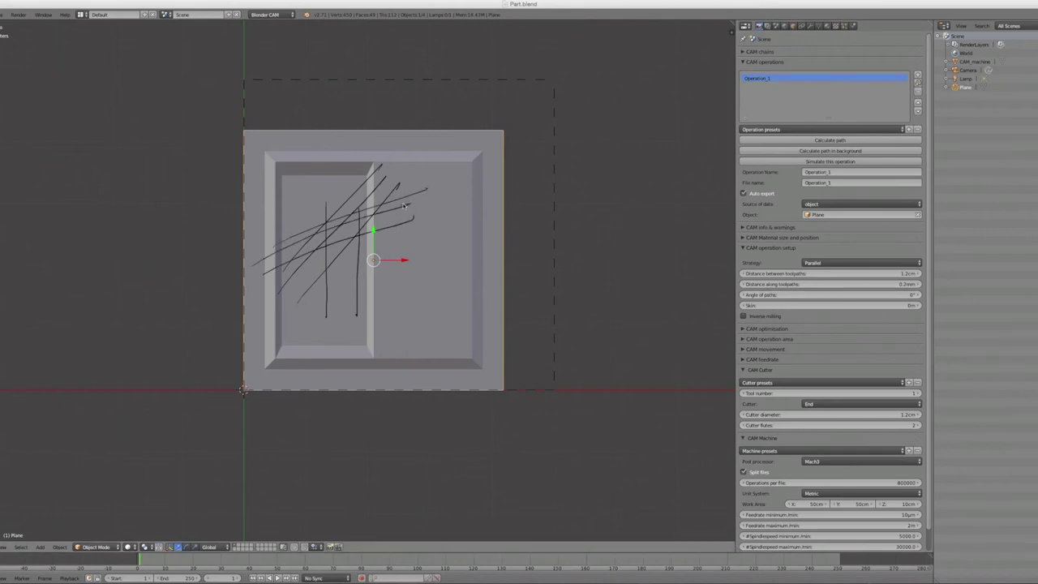
mouse_move(404, 205)
right_down()
mouse_move(419, 176)
mouse_move(406, 208)
mouse_move(382, 167)
mouse_move(331, 221)
mouse_move(348, 218)
mouse_move(309, 266)
mouse_move(324, 319)
mouse_move(355, 302)
mouse_move(304, 253)
mouse_move(332, 331)
mouse_move(268, 252)
mouse_move(258, 274)
right_up()
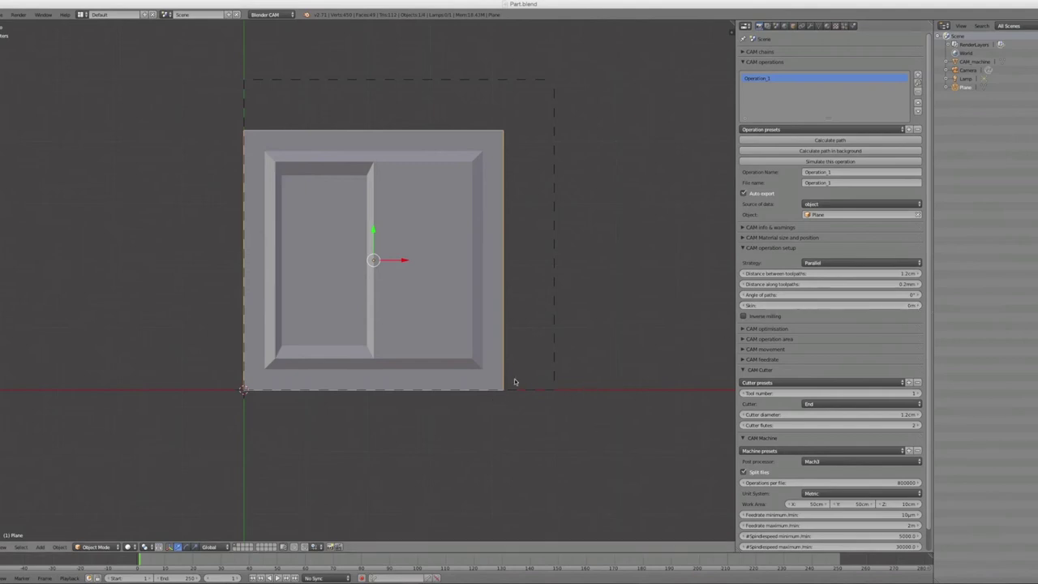
Step: Examine the plate's height profile and raised details in front and perspective views
key(KP_1)
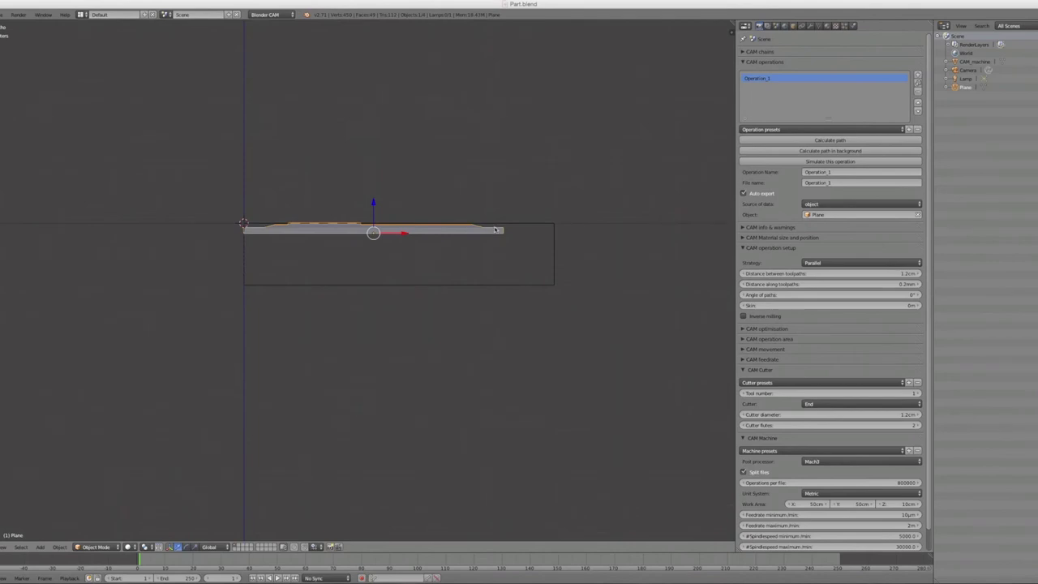
key(KP_0)
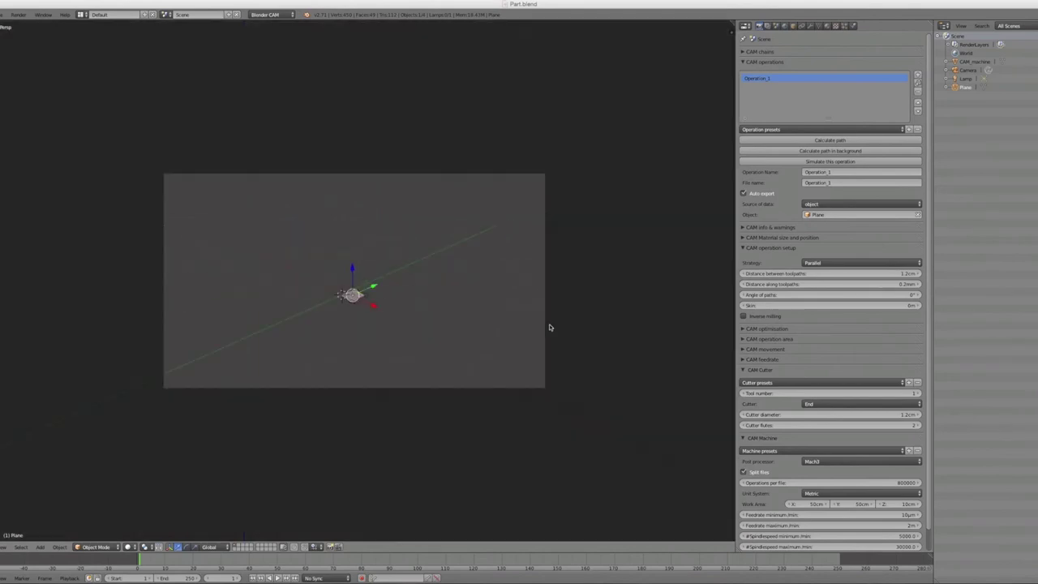
key(KP_1)
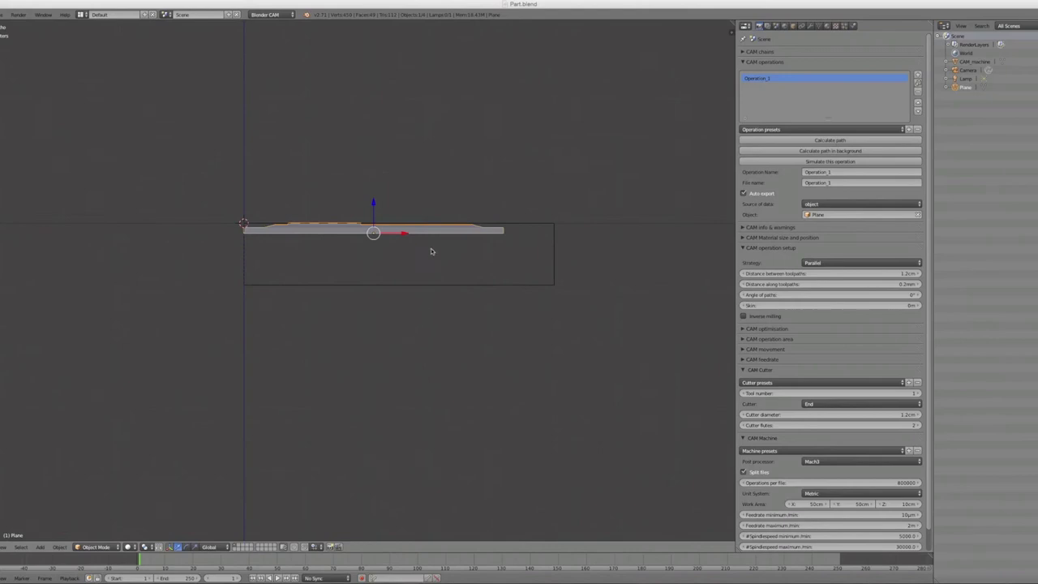
middle_drag(431, 251, 479, 308)
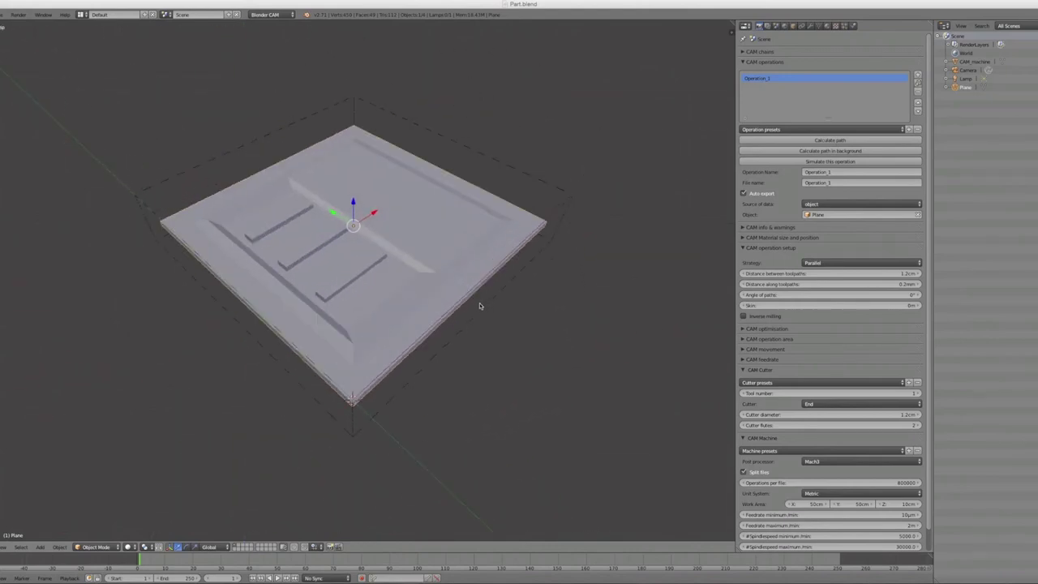
key(a)
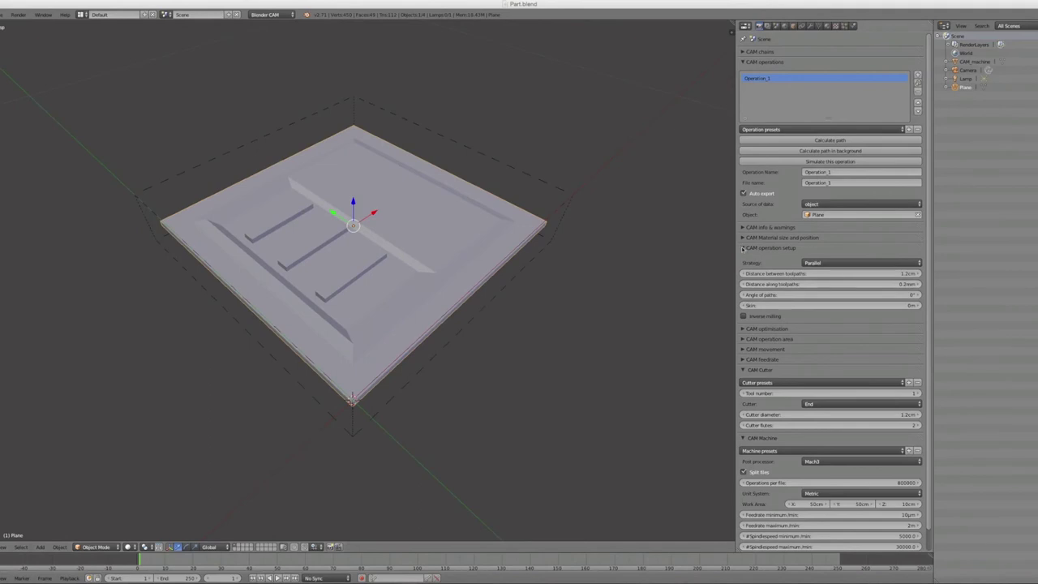
Step: Switch from the operation setup to the optimisation settings and set the maximum resolution to 2 megapixels
click(743, 248)
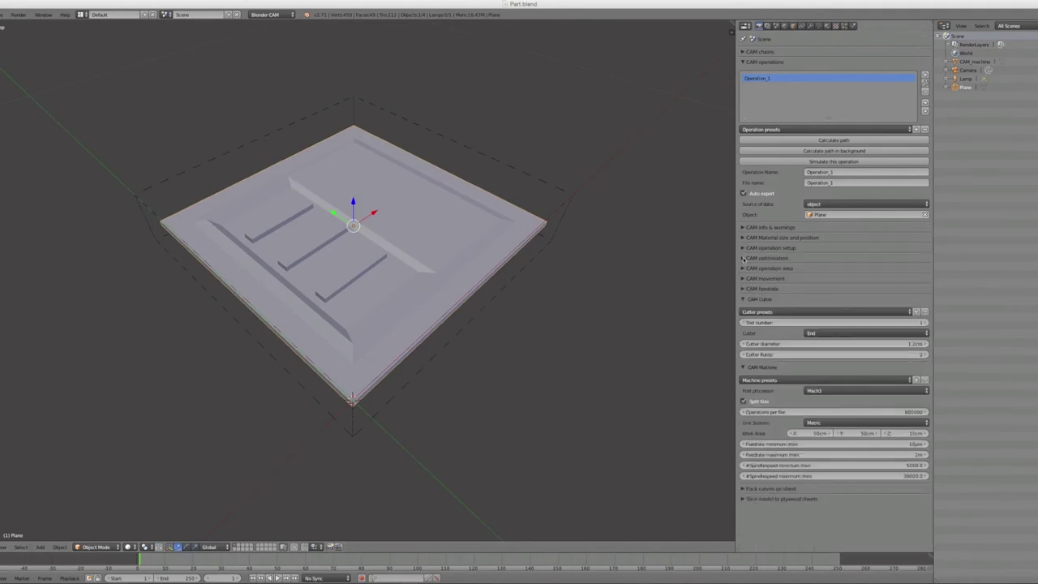
click(744, 258)
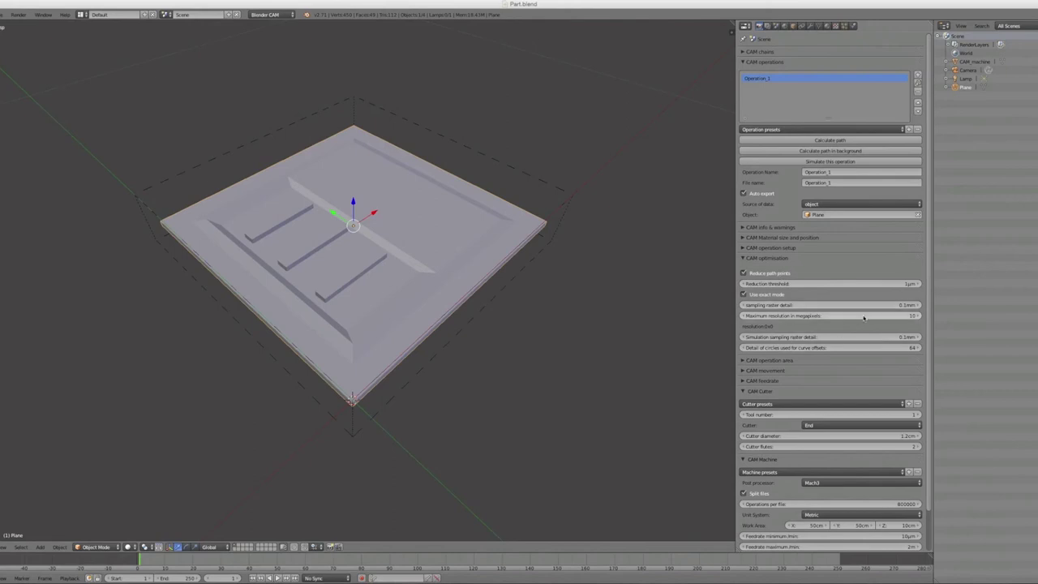
click(864, 317)
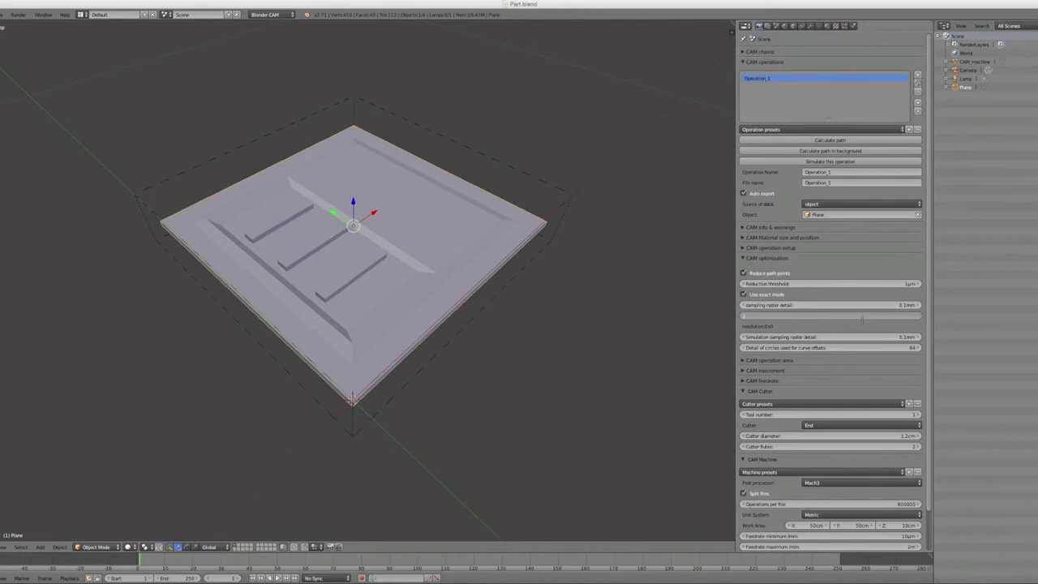
text(2)
key(Return)
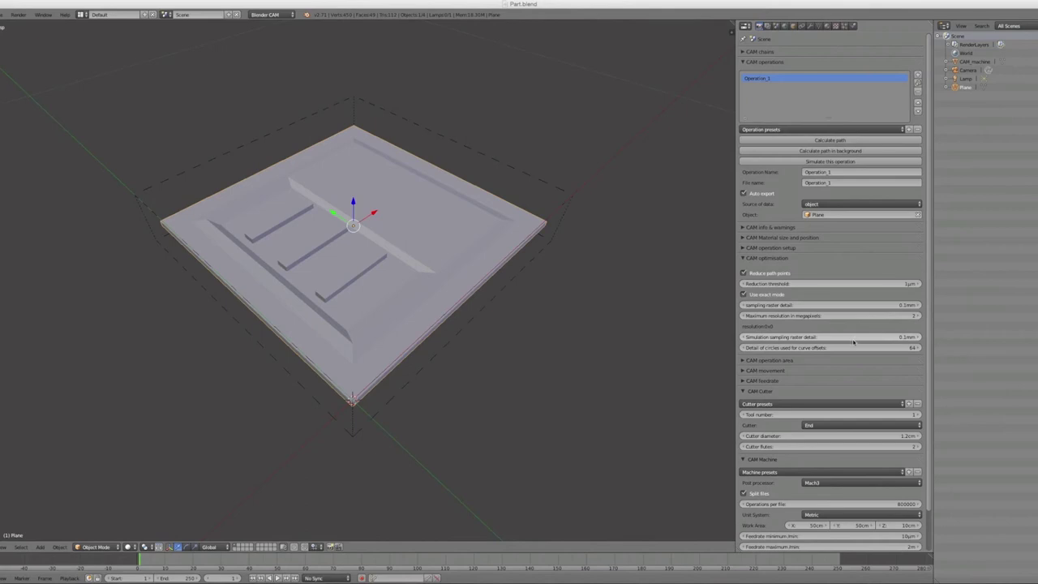
Step: Set the simulation sampling raster detail to 1 cm
click(853, 339)
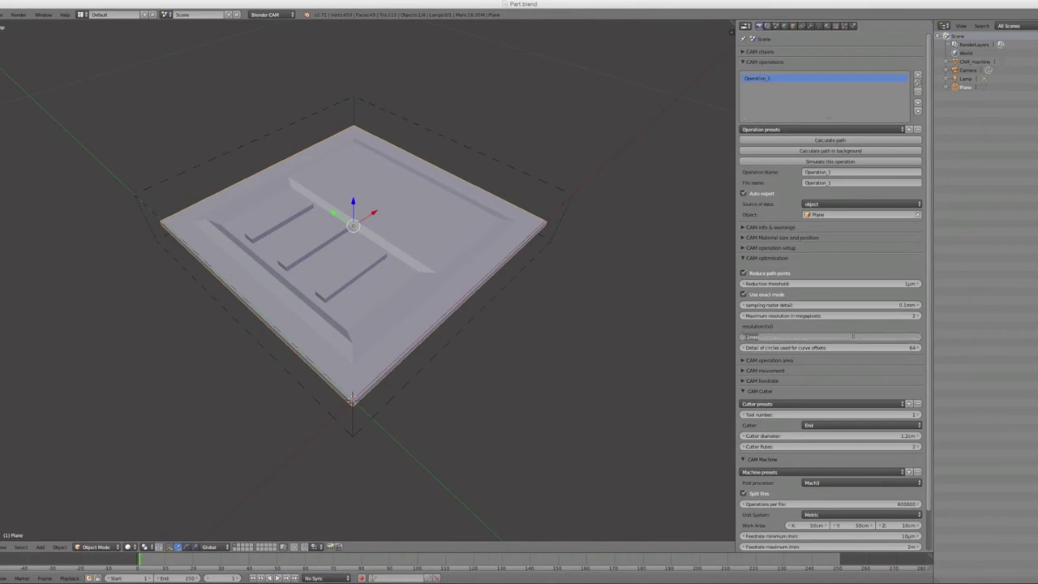
key(Return)
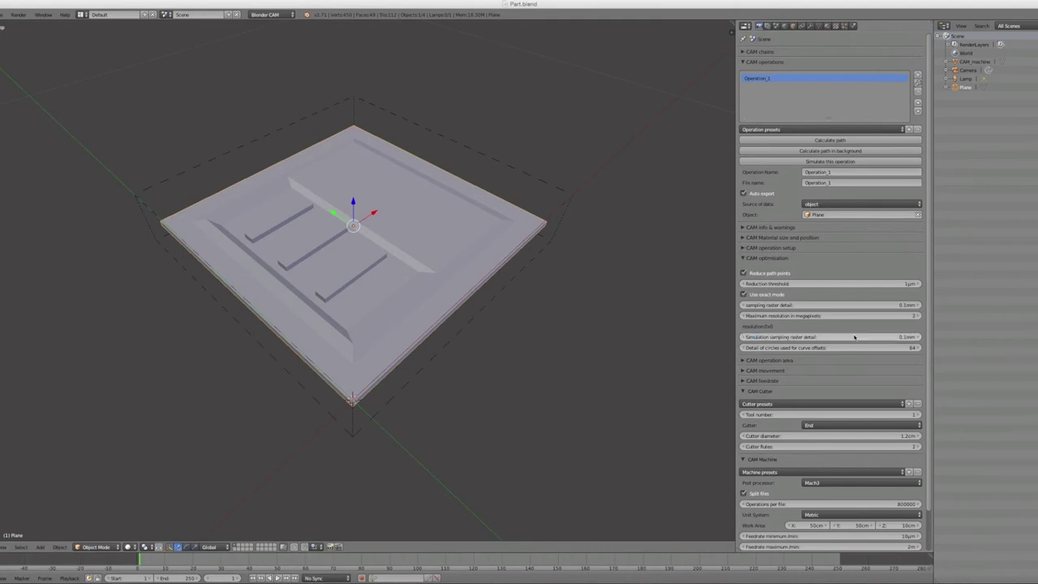
click(854, 337)
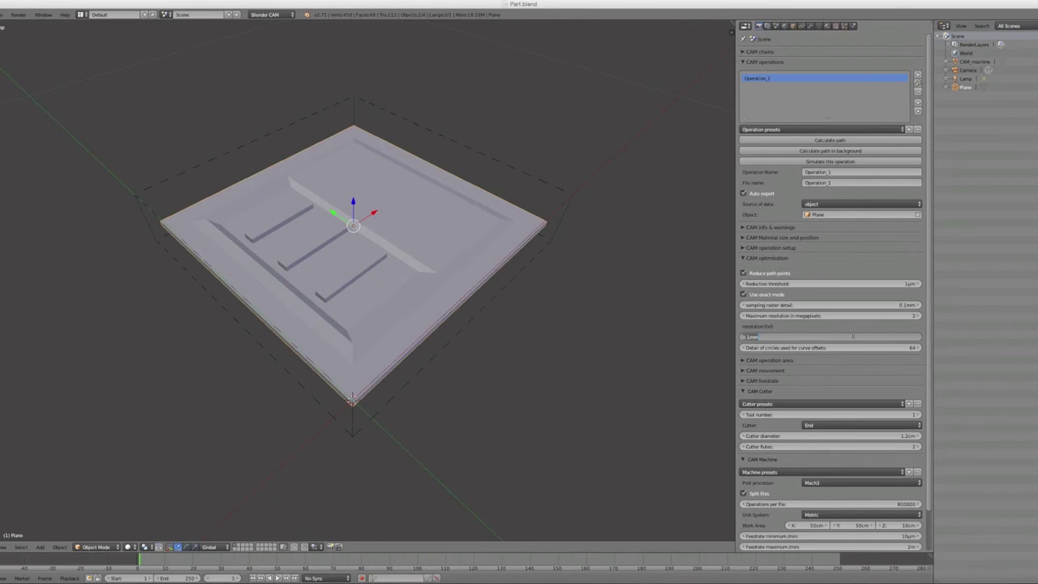
text(1cm)
key(Return)
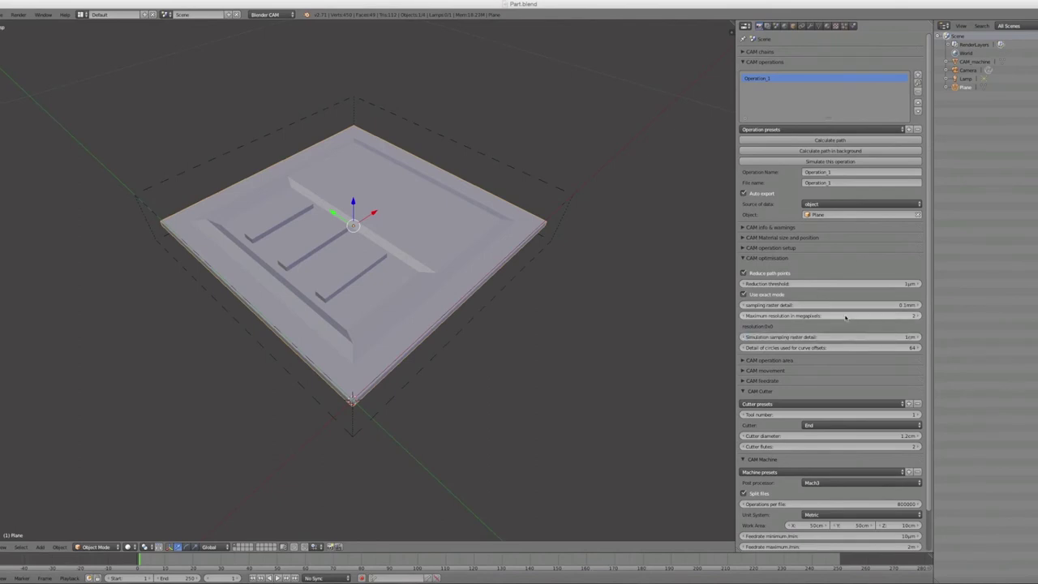
Step: Show the operation area and operation setup settings, hide the optimisation settings, and view the plate edge-on
click(744, 361)
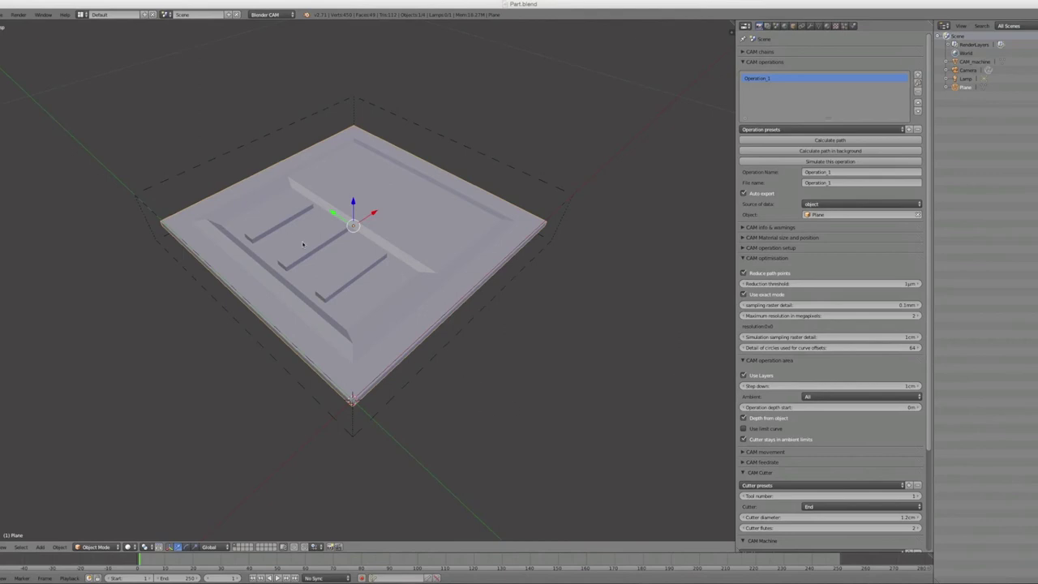
click(744, 248)
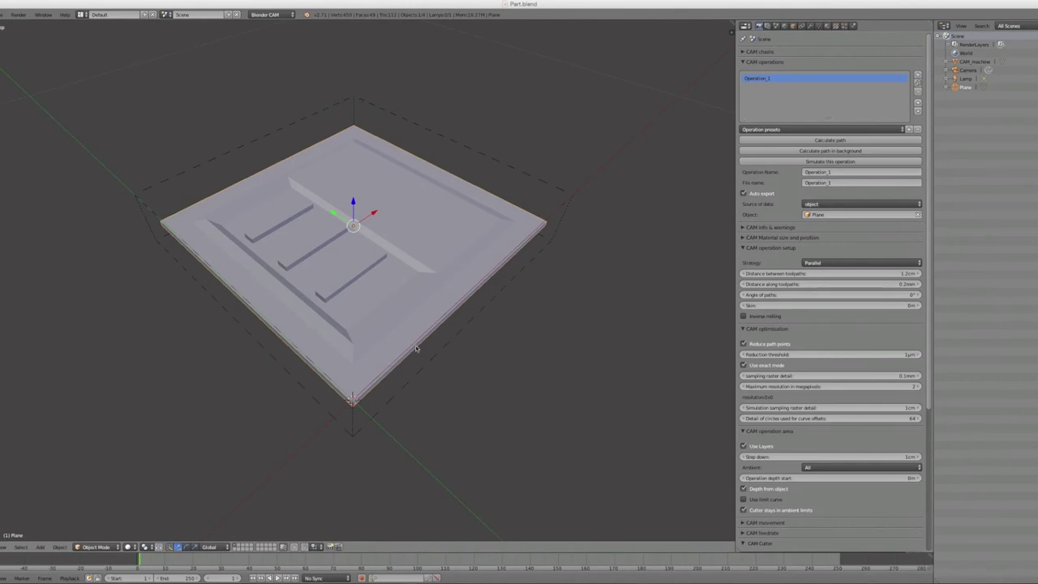
middle_drag(417, 348, 518, 355)
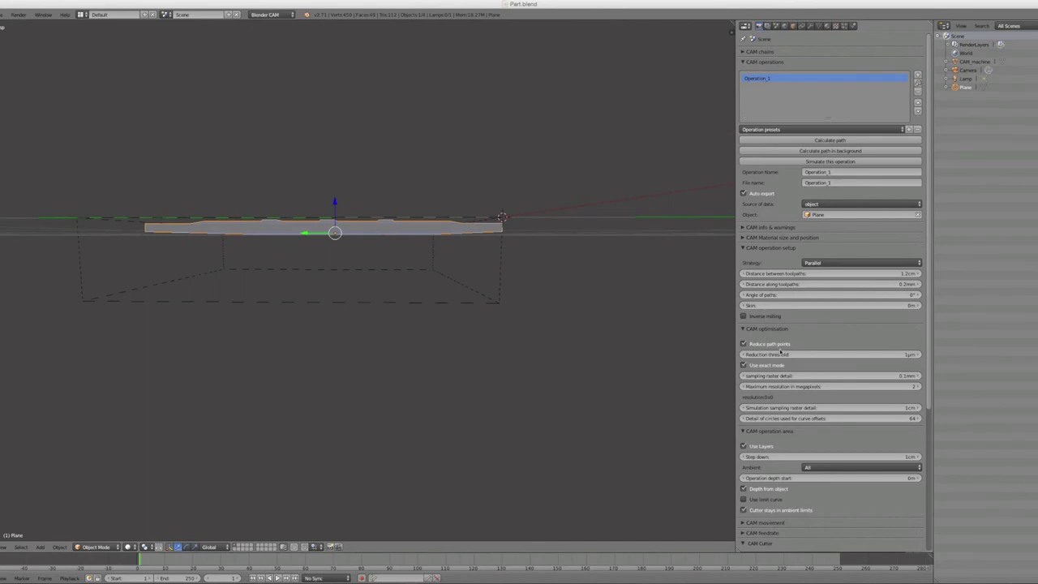
click(753, 329)
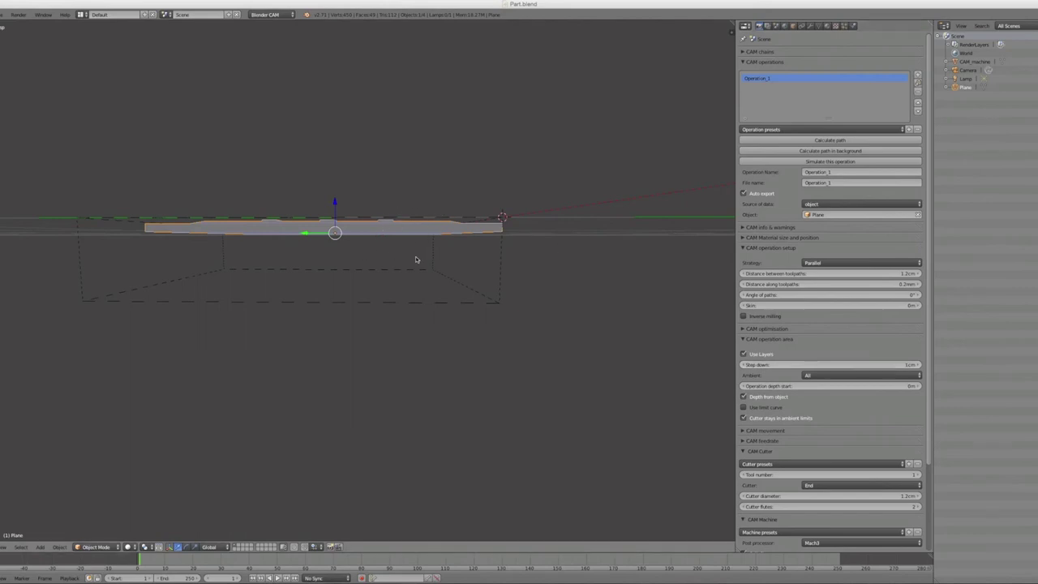
Step: Lower the plate along Z beneath the top of the dashed work volume and check its position from the front
mouse_move(335, 202)
mouse_down()
mouse_move(341, 236)
mouse_move(342, 215)
mouse_up()
key(KP_5)
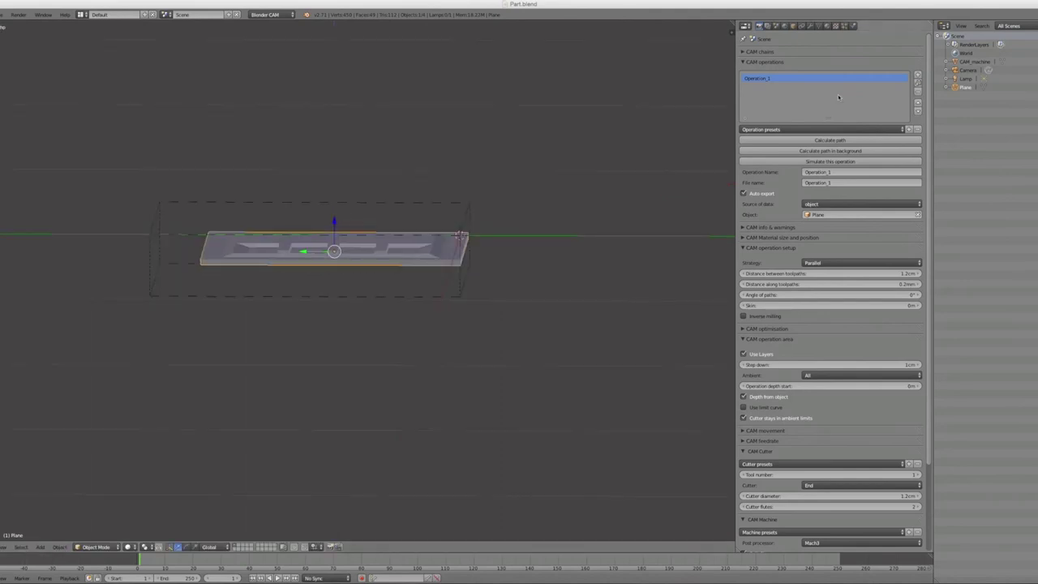
scroll(553, 313, right, 5)
key(KP_1)
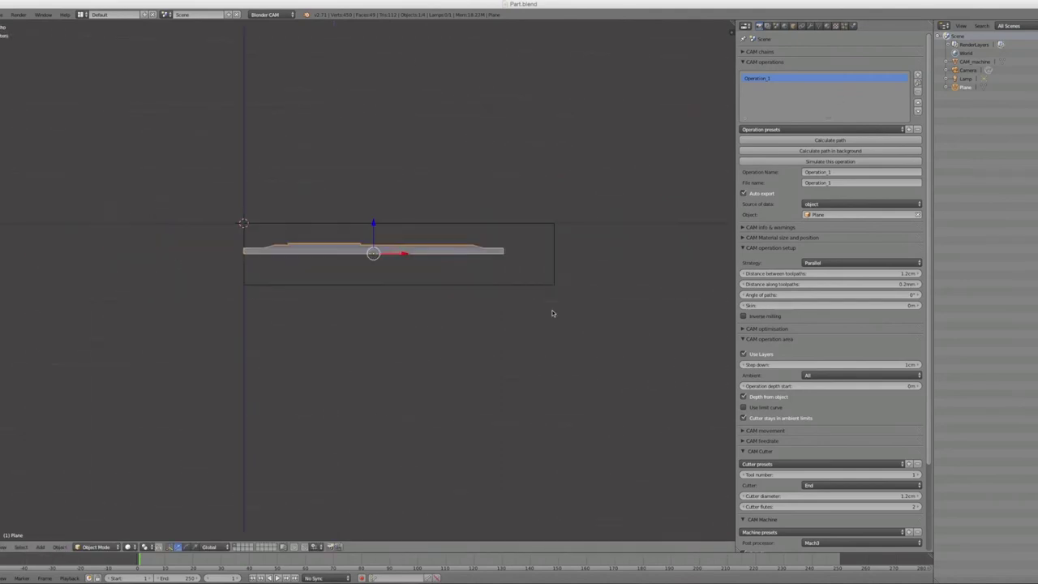
mouse_move(508, 197)
shift+middle_down()
mouse_move(490, 365)
mouse_move(505, 172)
mouse_move(504, 196)
shift+middle_up()
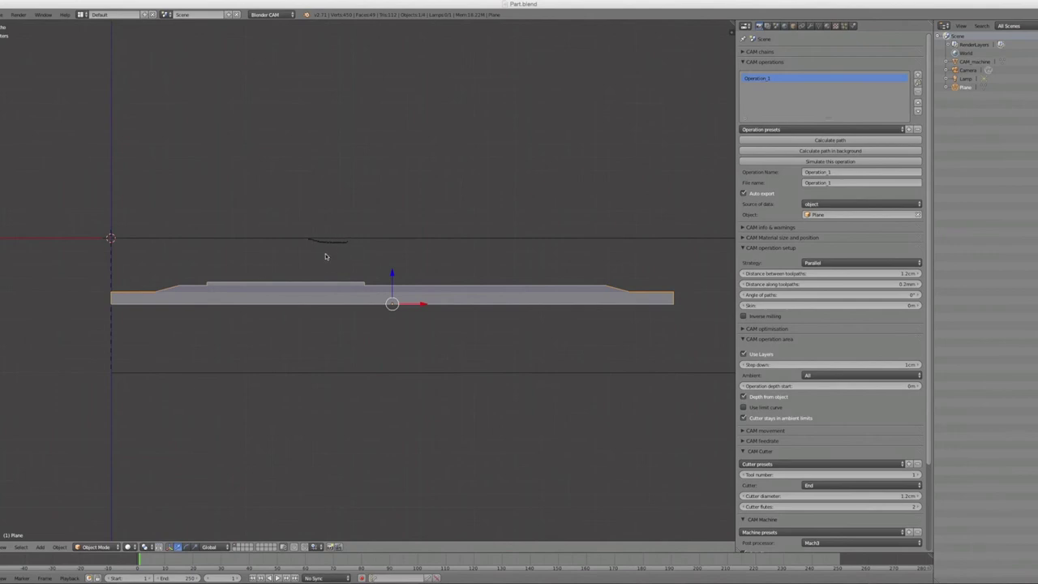
Step: Sketch a hatched cutter standing on the work volume's top line above the plate, and trace strokes along the plate's upper profile
drag(311, 171, 311, 237)
drag(345, 167, 340, 240)
drag(316, 194, 334, 169)
mouse_move(313, 224)
mouse_down()
mouse_move(343, 177)
mouse_move(341, 207)
mouse_up()
drag(285, 240, 376, 240)
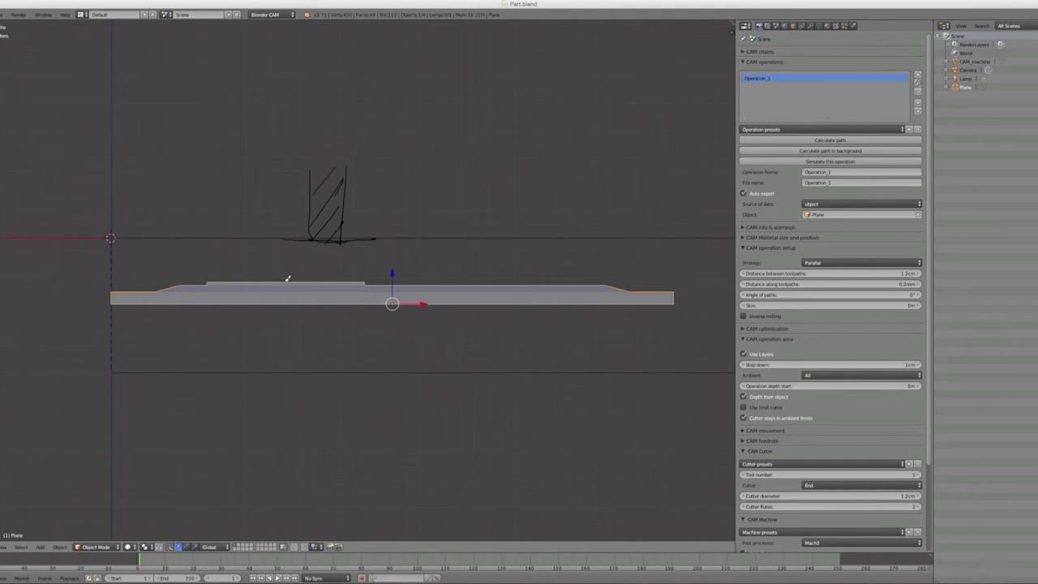
drag(284, 281, 451, 283)
drag(645, 288, 672, 291)
Step: Sketch stacked horizontal passes between the cutter and the plate's surface to illustrate the layer step-down
key(d)
key(d)
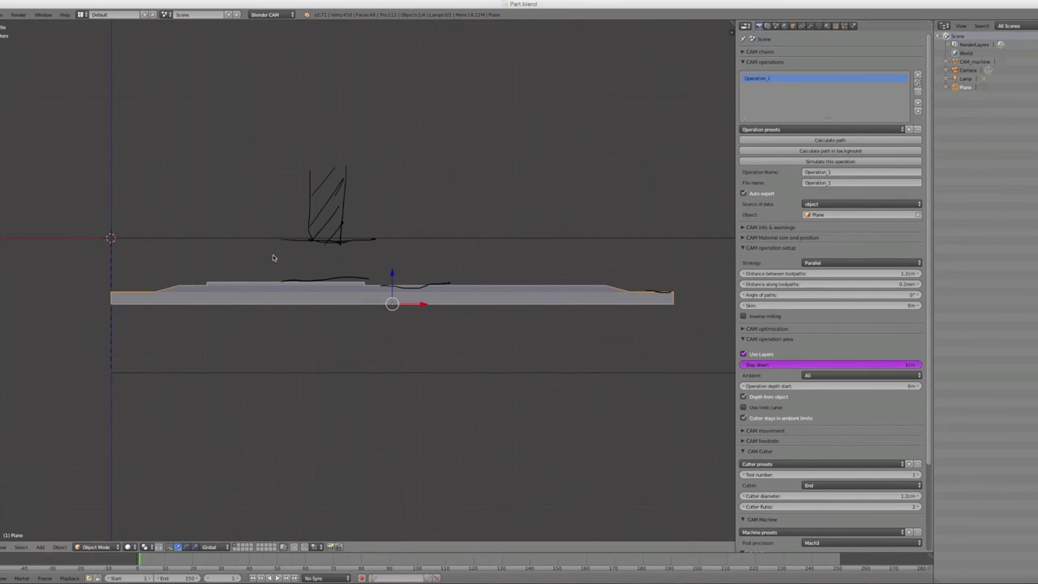
drag(273, 253, 398, 250)
drag(275, 262, 401, 258)
drag(322, 270, 336, 268)
drag(347, 269, 397, 268)
drag(294, 283, 352, 279)
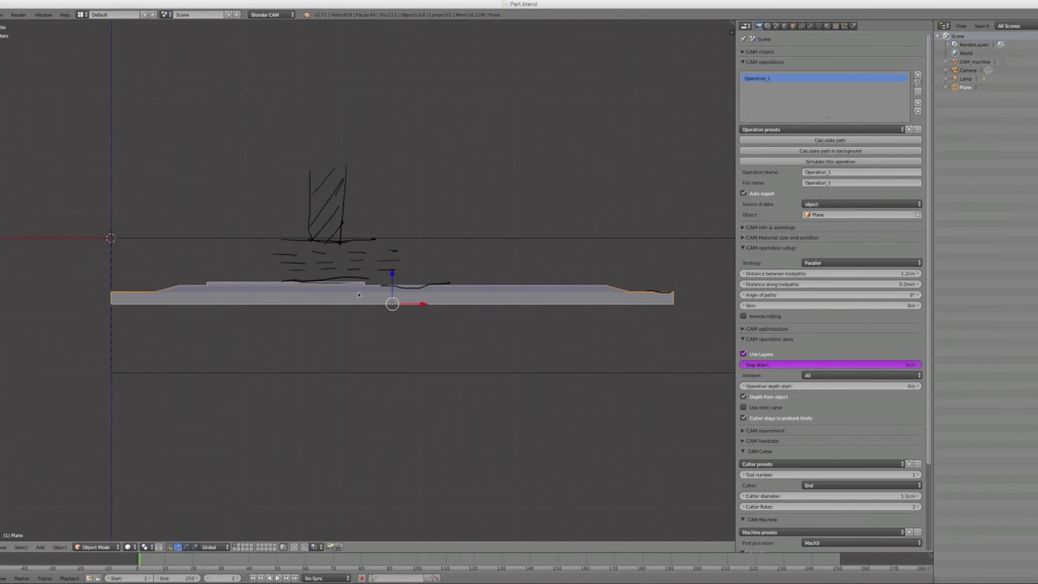
Step: Erase the sketched cutter and layer passes from an angled view of the plate
click(796, 366)
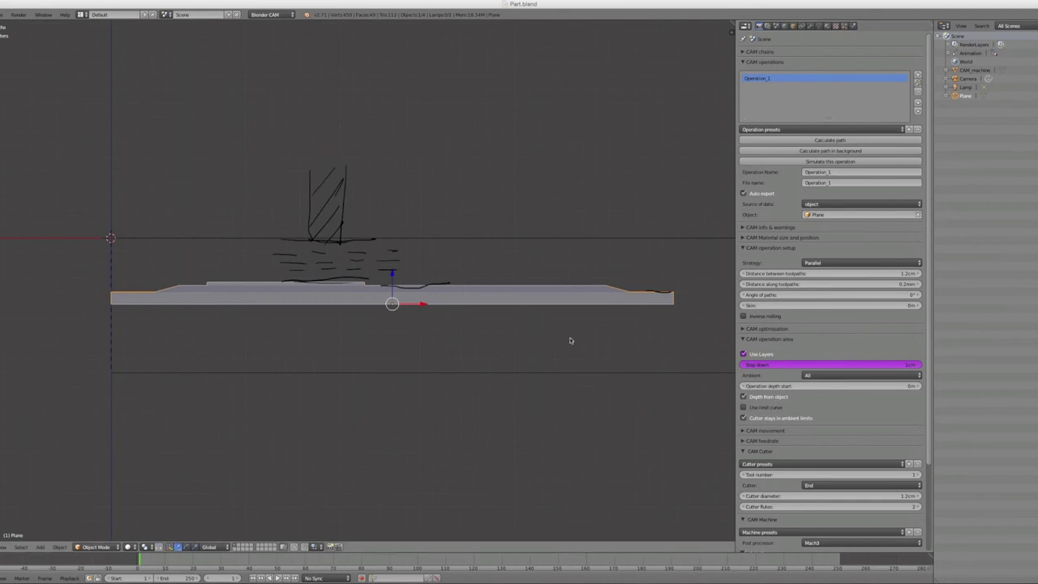
middle_drag(571, 341, 468, 328)
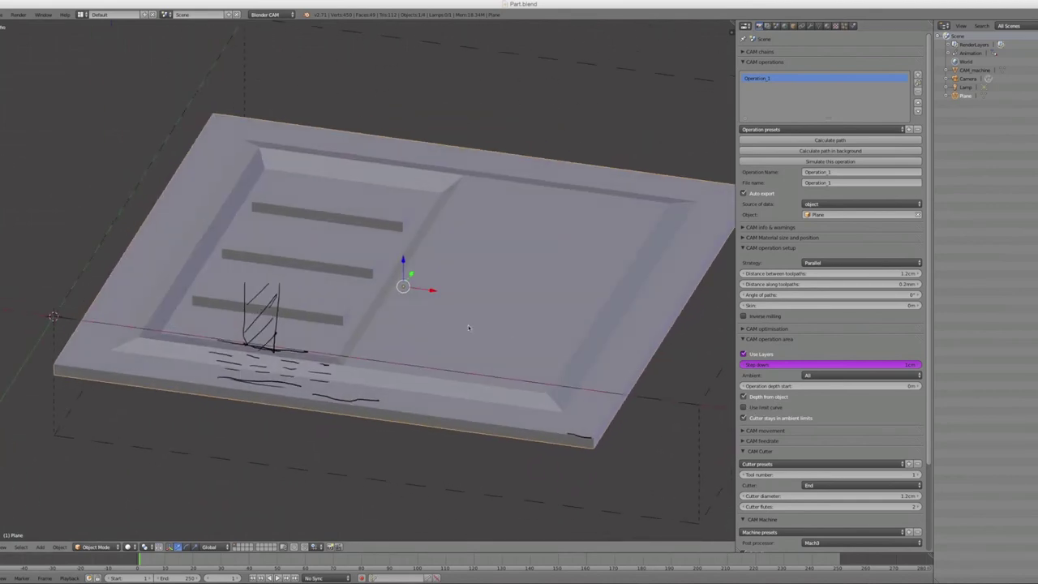
mouse_move(238, 322)
right_down()
mouse_move(249, 285)
mouse_move(262, 333)
mouse_move(217, 354)
right_up()
mouse_move(216, 353)
mouse_down()
mouse_move(296, 349)
mouse_move(233, 378)
mouse_move(273, 369)
mouse_move(287, 392)
mouse_move(389, 401)
mouse_move(357, 398)
mouse_up()
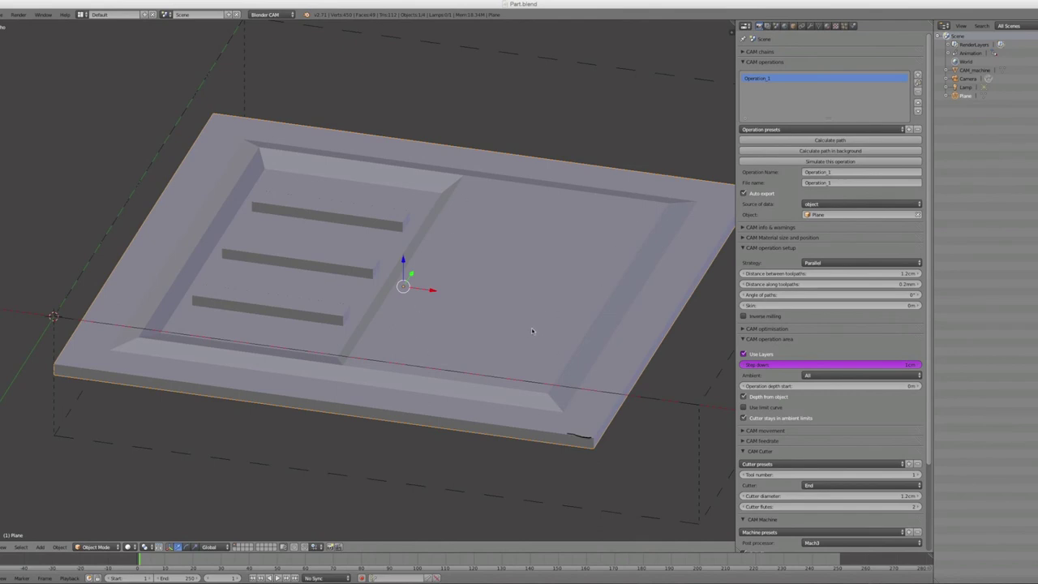
Step: Sketch one-directional passes with looping returns near the plate's centre to illustrate climb movement, and set the movement type to Meander
click(744, 340)
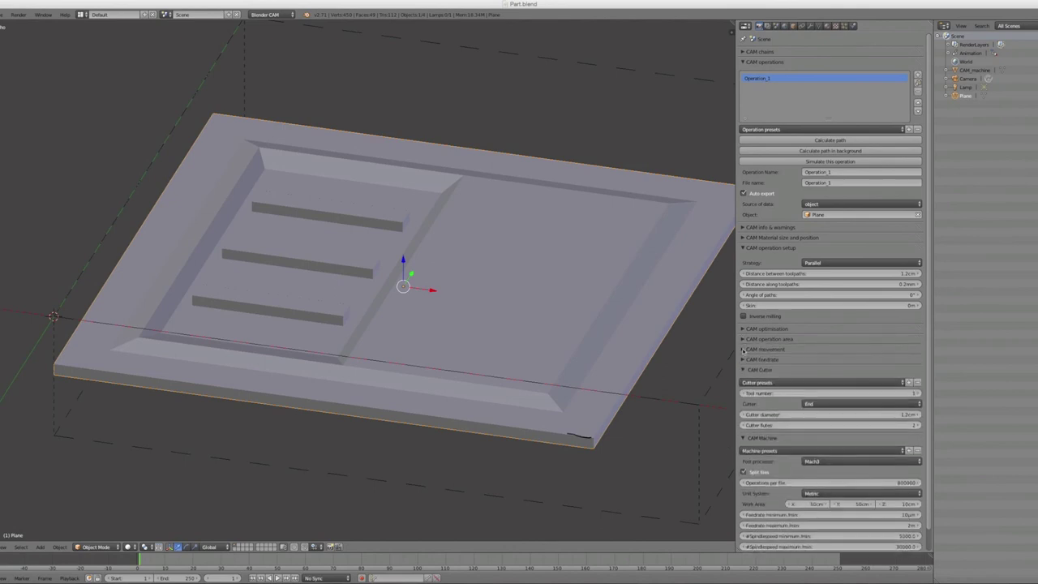
click(743, 349)
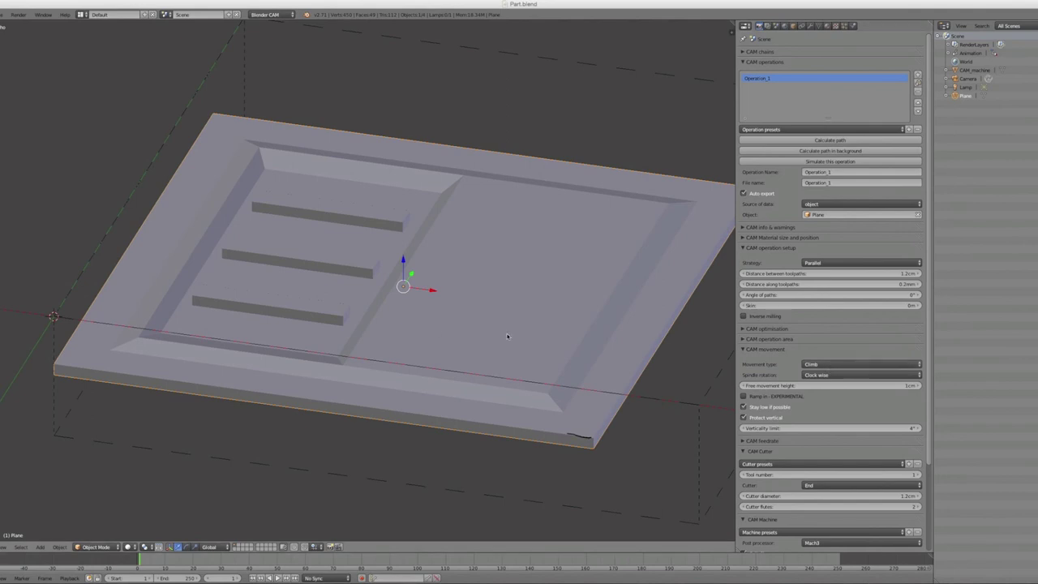
drag(389, 362, 468, 212)
mouse_move(466, 212)
mouse_down()
mouse_move(405, 285)
mouse_move(403, 373)
mouse_move(484, 215)
mouse_move(474, 192)
mouse_move(387, 334)
mouse_move(425, 376)
mouse_move(505, 211)
mouse_up()
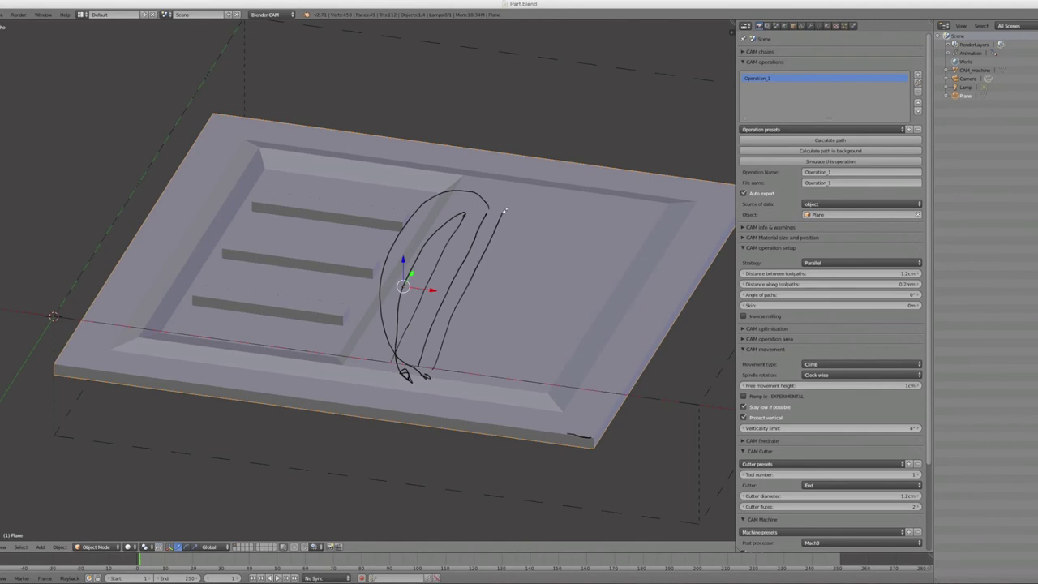
click(826, 364)
click(821, 338)
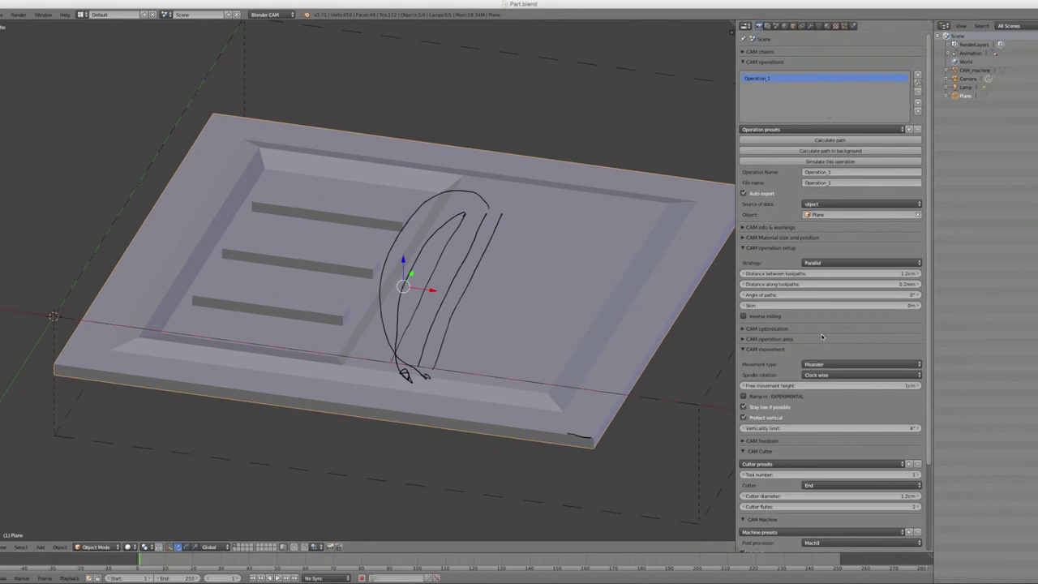
Step: Sketch back-and-forth passes with a direction arrow to illustrate meander movement, and erase all sketches from the plate
mouse_move(447, 375)
mouse_down()
mouse_move(516, 235)
mouse_move(466, 375)
mouse_move(516, 308)
mouse_move(531, 230)
mouse_up()
drag(537, 256, 506, 297)
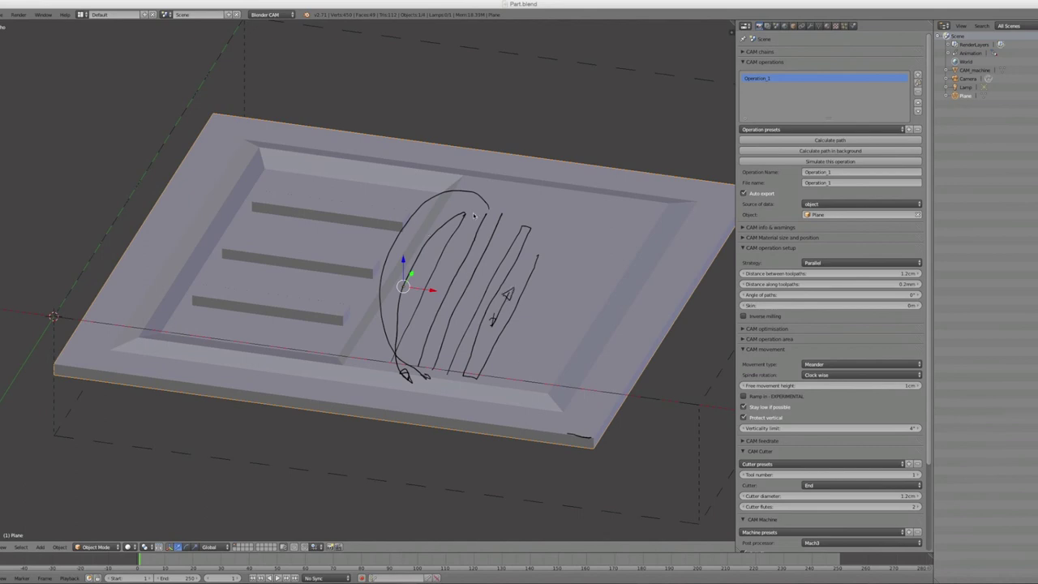
mouse_move(489, 221)
right_down()
mouse_move(482, 192)
mouse_move(414, 219)
mouse_move(383, 357)
mouse_move(418, 383)
mouse_move(398, 294)
mouse_move(464, 215)
mouse_move(401, 332)
mouse_move(491, 218)
mouse_move(420, 381)
mouse_move(512, 203)
mouse_move(440, 355)
mouse_move(534, 216)
mouse_move(461, 391)
mouse_move(528, 255)
mouse_move(476, 398)
mouse_move(582, 438)
right_up()
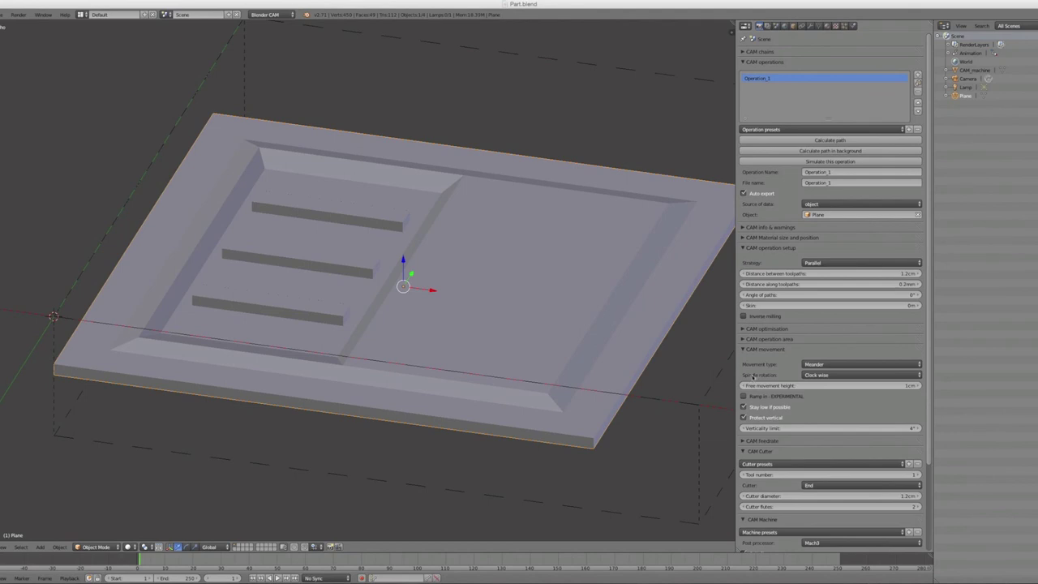
Step: Review the operation's feedrate, plunge and spindle speed settings
click(745, 348)
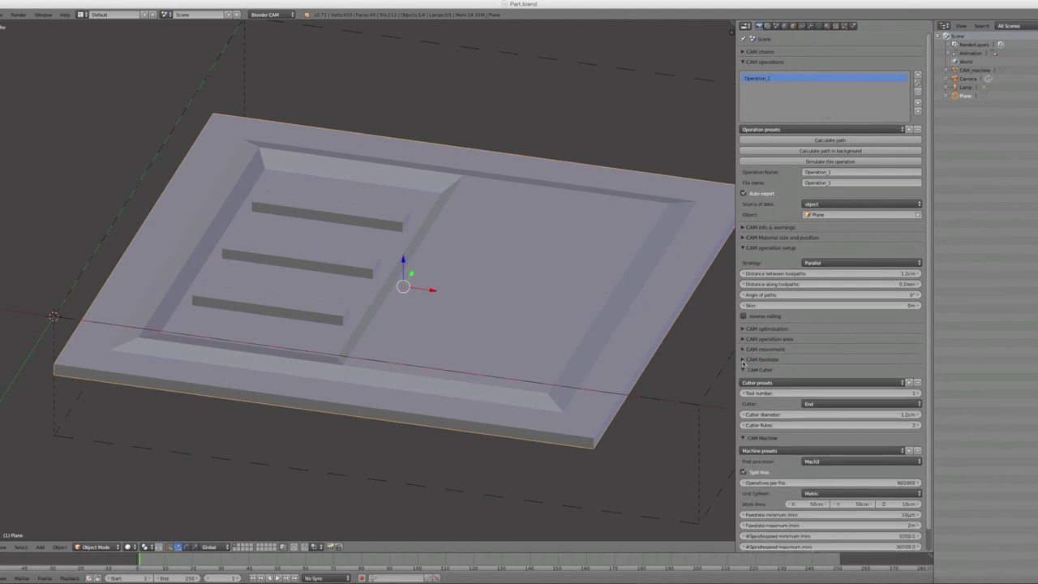
click(744, 361)
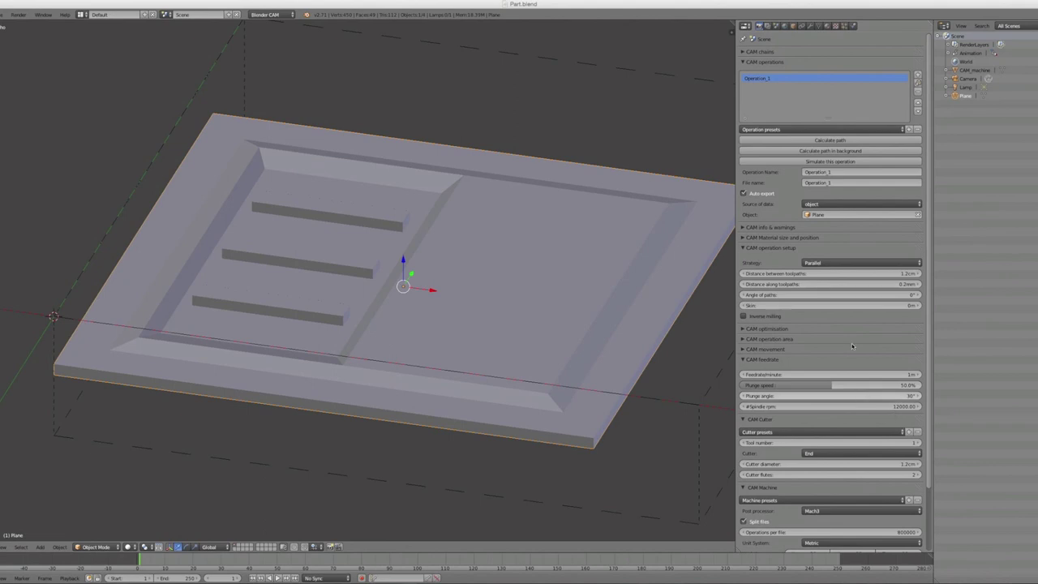
click(743, 360)
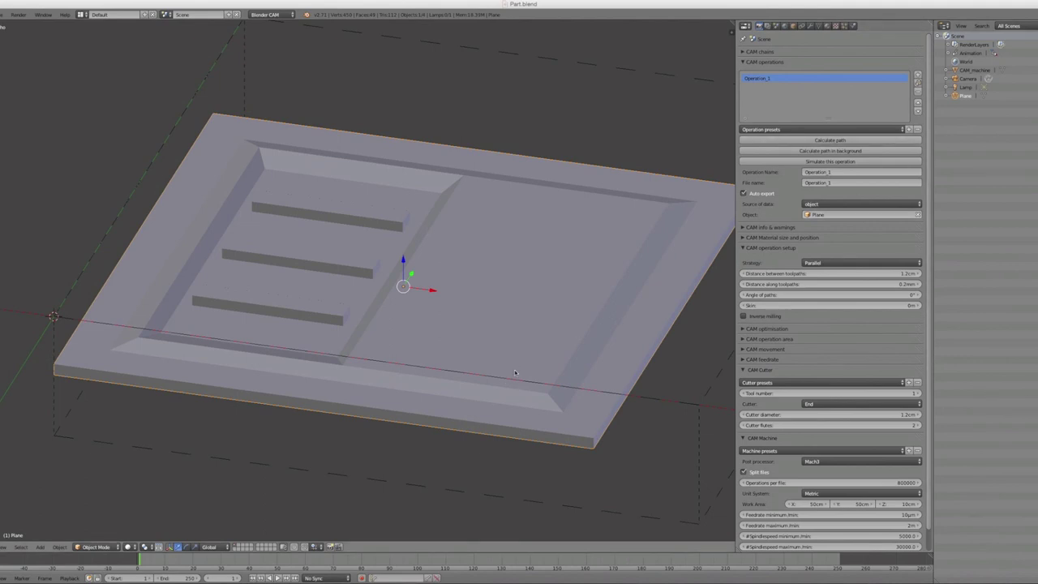
Step: Bring the whole plate into view and calculate the toolpath for the parallel milling operation
scroll(510, 377, up, 3)
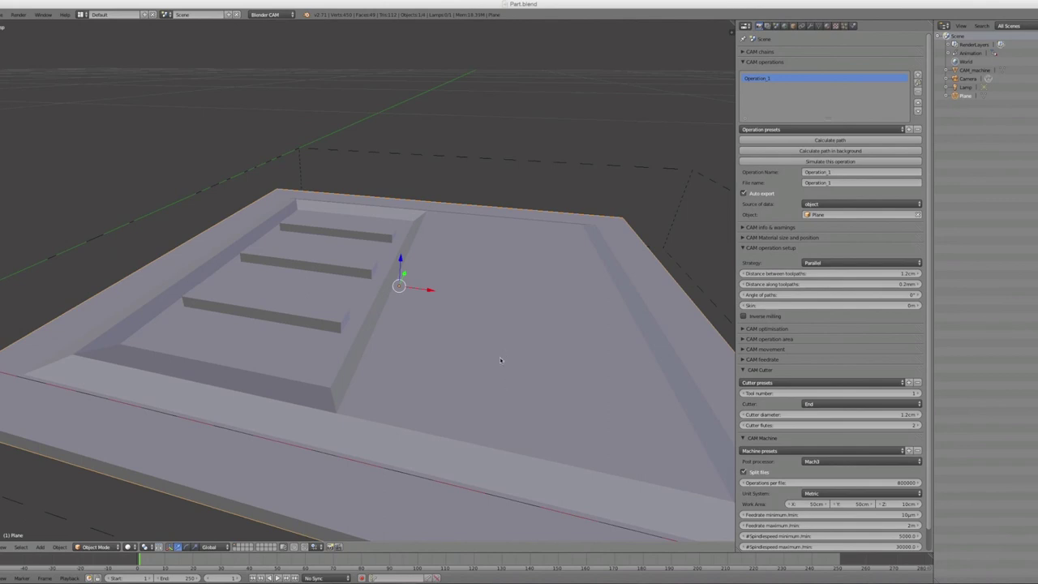
middle_drag(501, 360, 456, 290)
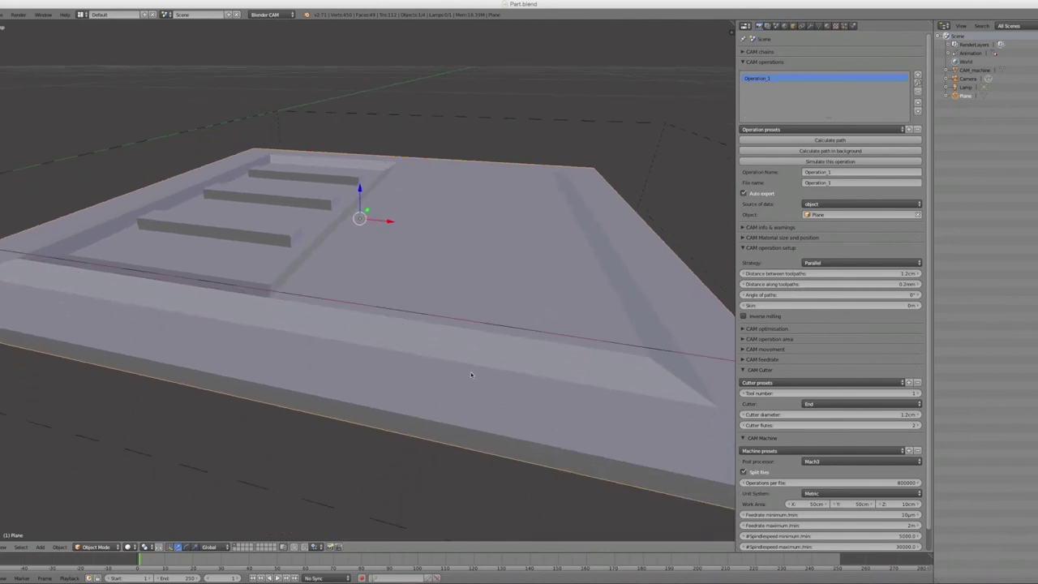
ctrl+middle_drag(490, 382, 506, 505)
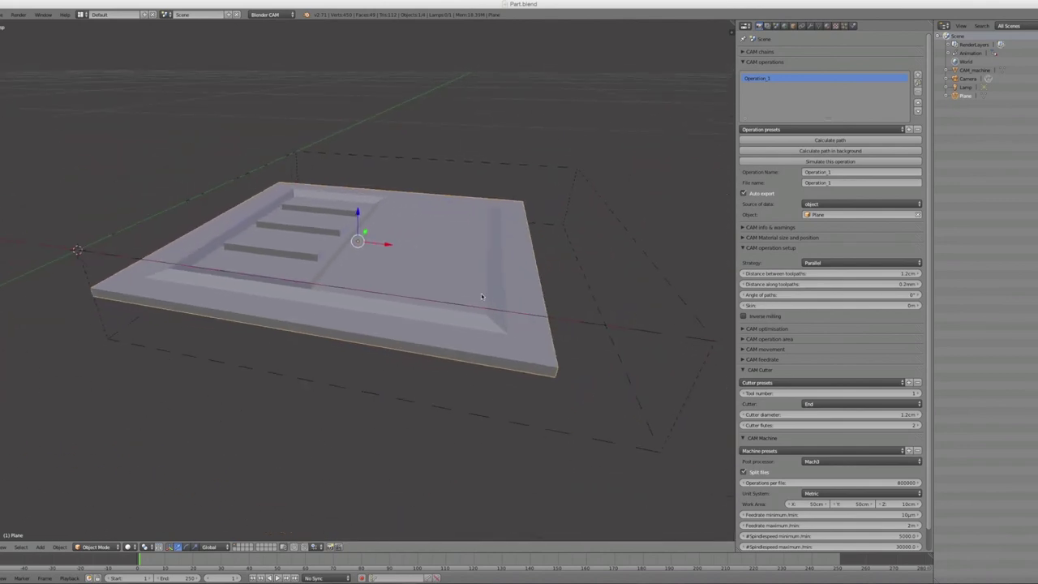
ctrl+middle_drag(484, 297, 487, 327)
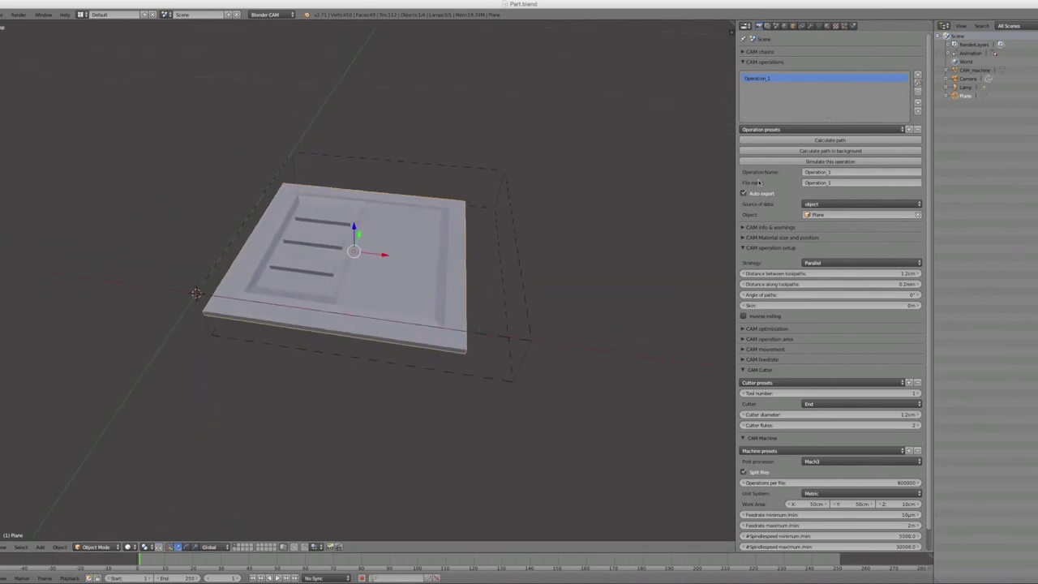
click(827, 141)
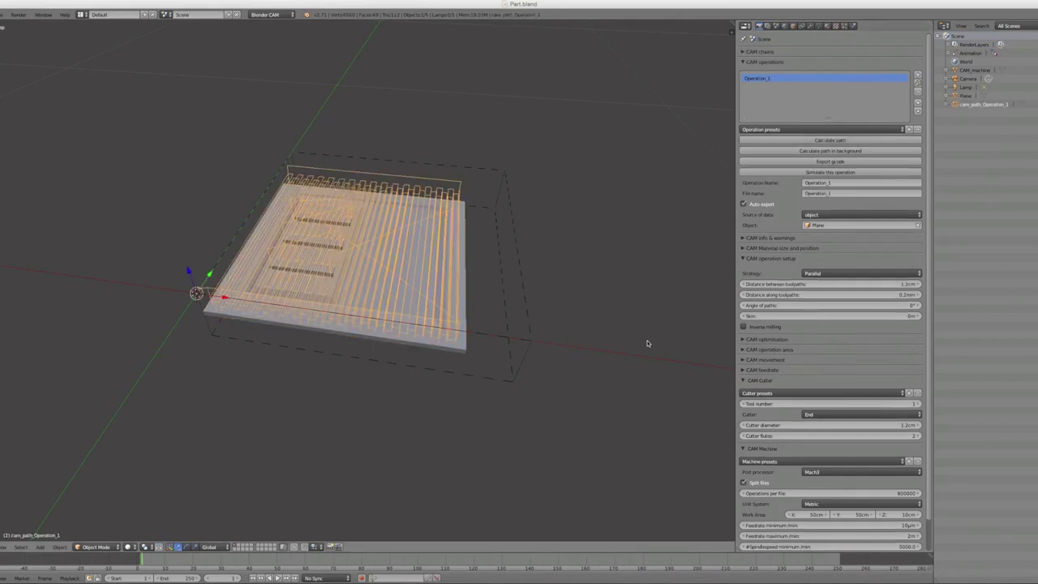
Step: Examine the calculated parallel toolpath over the plate from low, close and overall angles, including its passes over the slots and recesses
middle_drag(495, 297, 416, 278)
scroll(416, 277, up, 4)
middle_drag(438, 225, 449, 295)
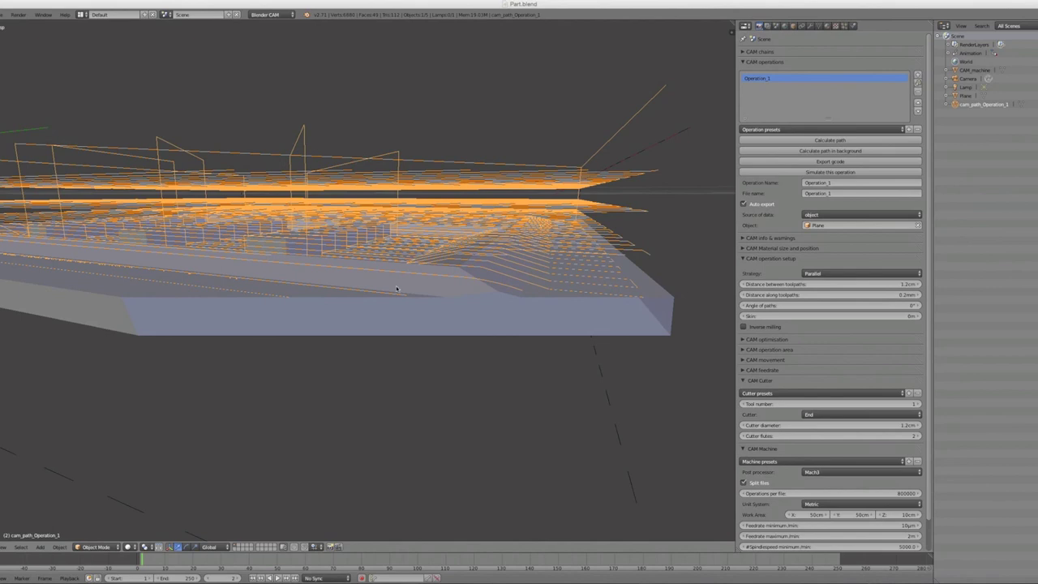
middle_drag(397, 289, 552, 306)
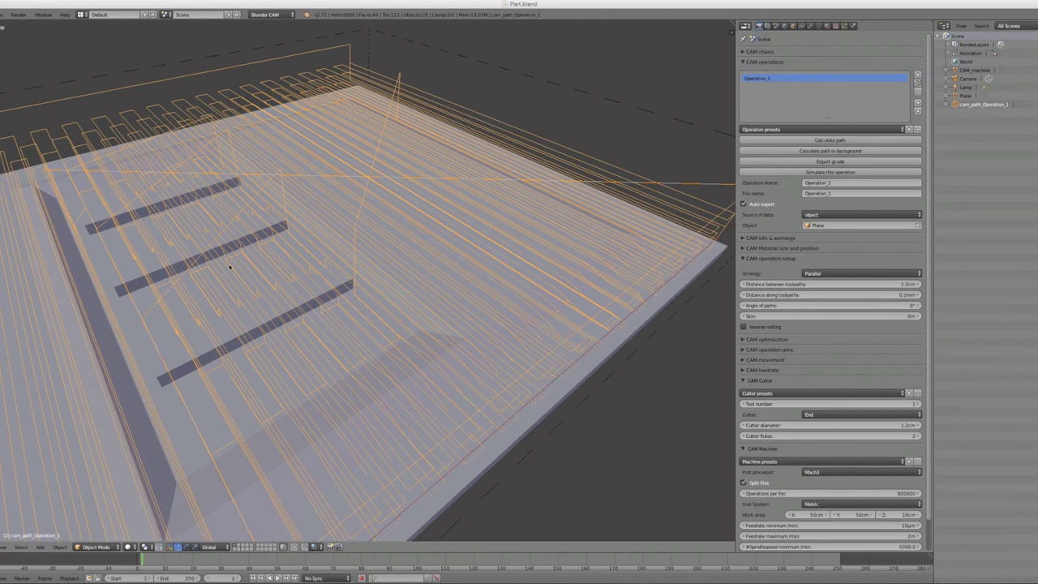
middle_drag(544, 233, 492, 224)
scroll(492, 223, down, 3)
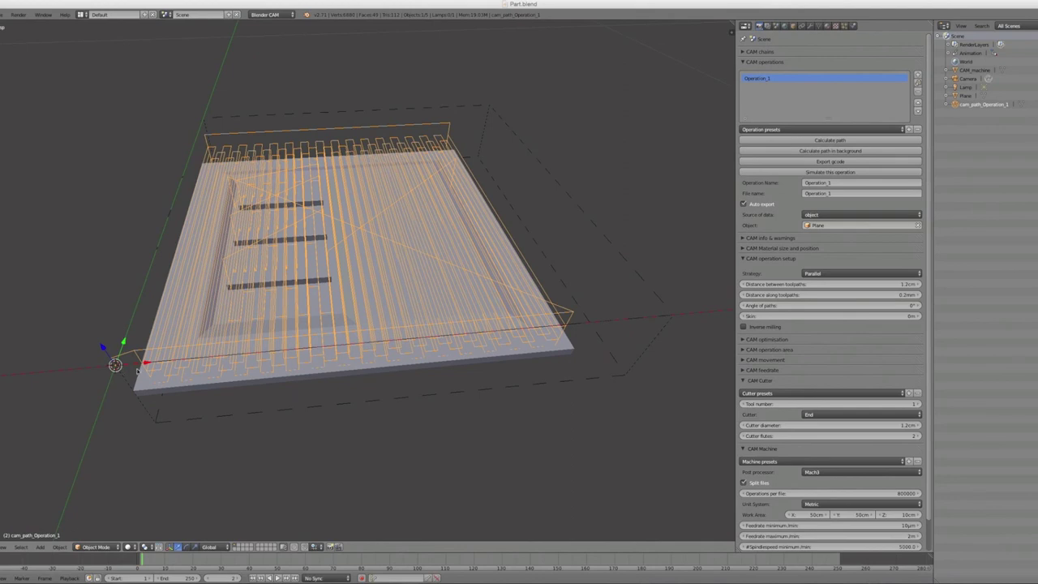
middle_drag(154, 393, 157, 370)
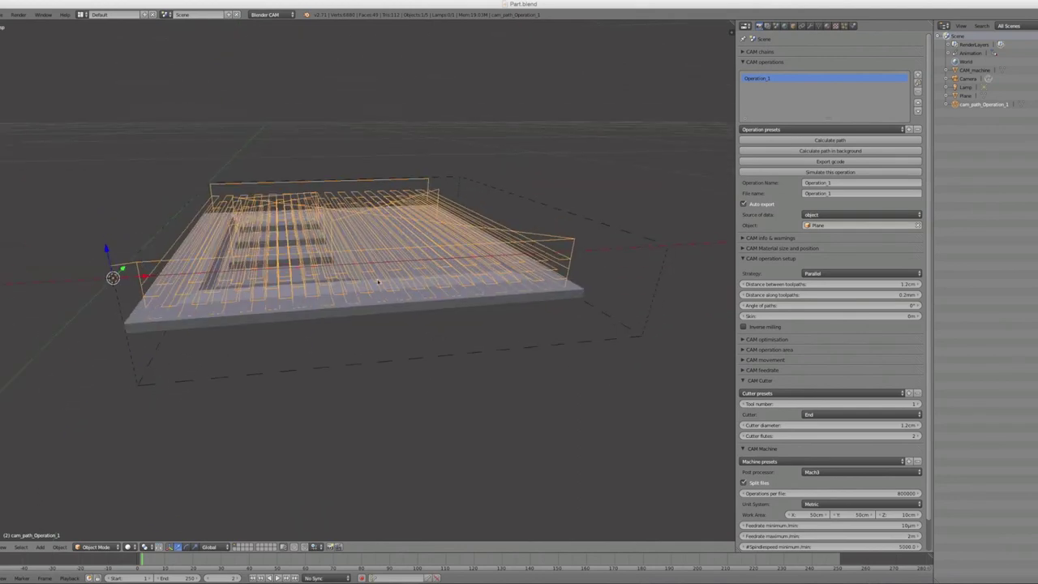
middle_drag(531, 253, 577, 331)
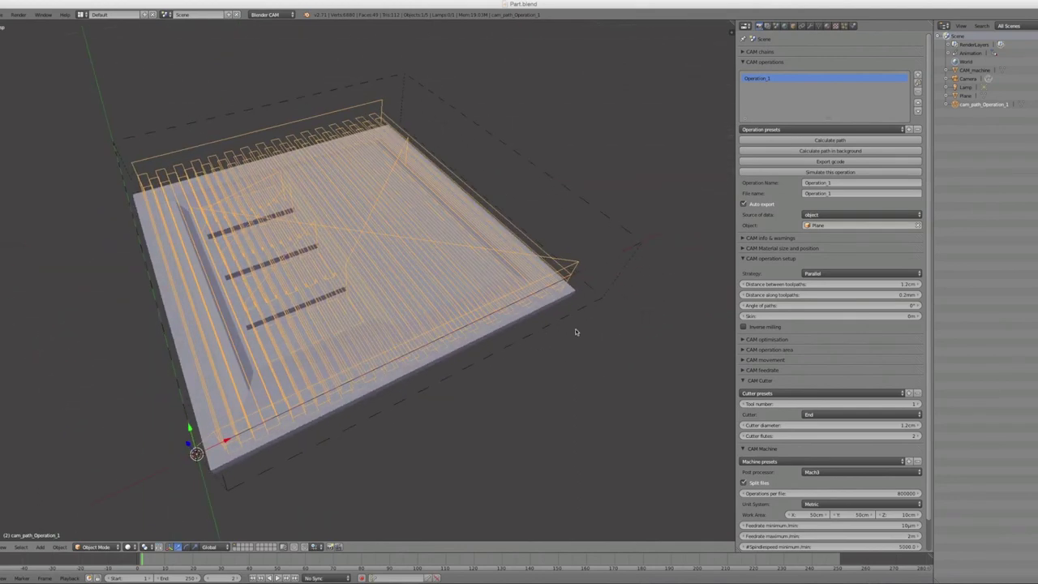
Step: Recalculate the toolpath for Operation_1 and export its G-code
click(837, 142)
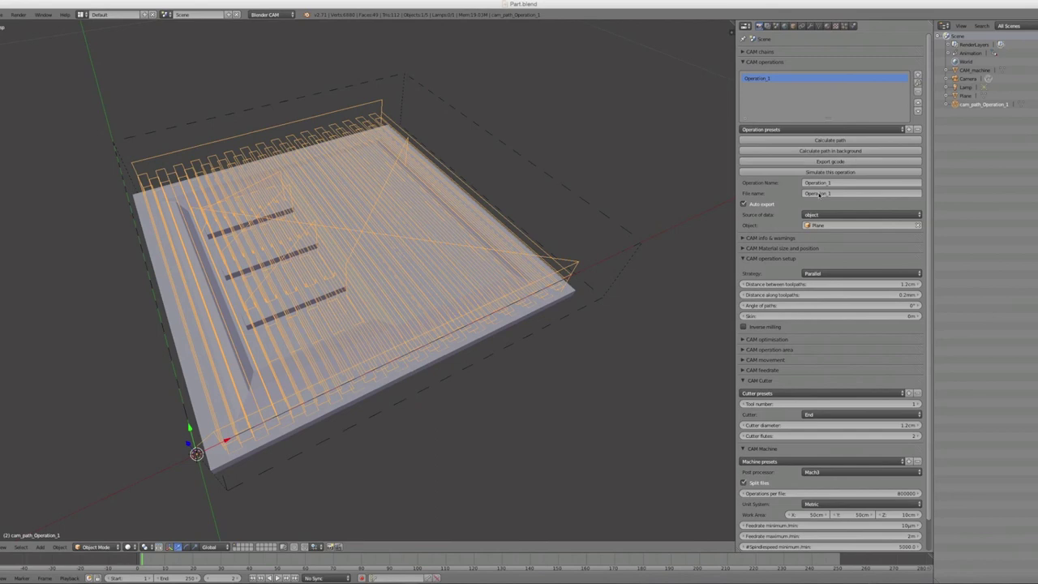
click(841, 163)
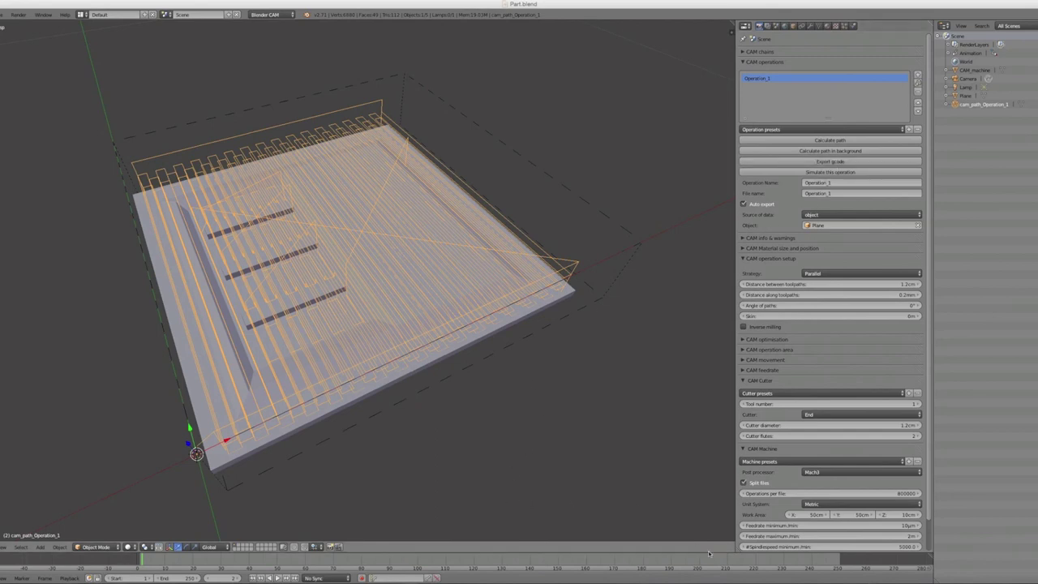
Step: Switch to the text editor, review the header comments, tool change and feedrate values in Operation_1.tap, and return to Blender
click(641, 572)
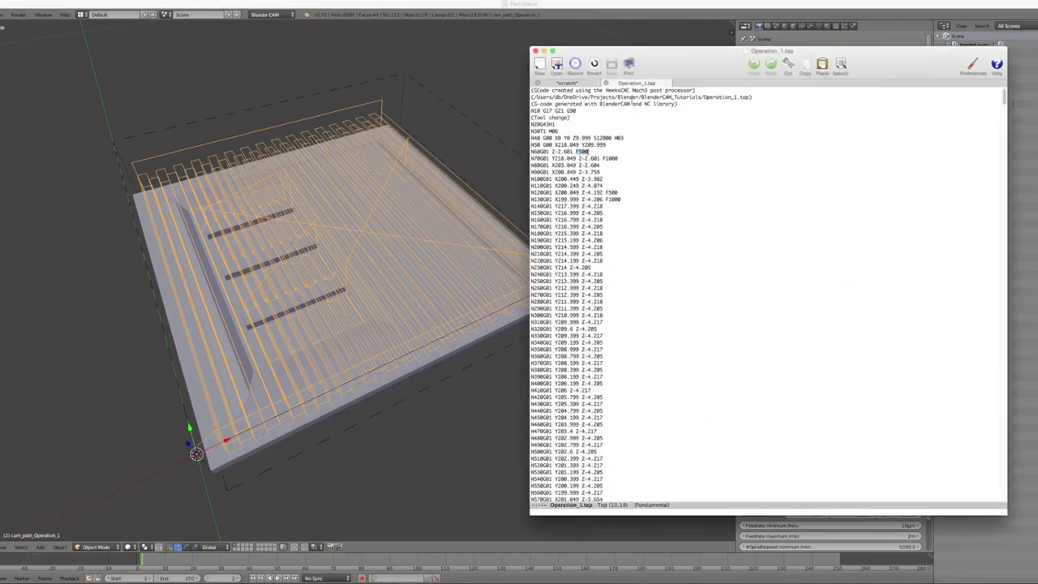
drag(660, 52, 661, 44)
click(639, 137)
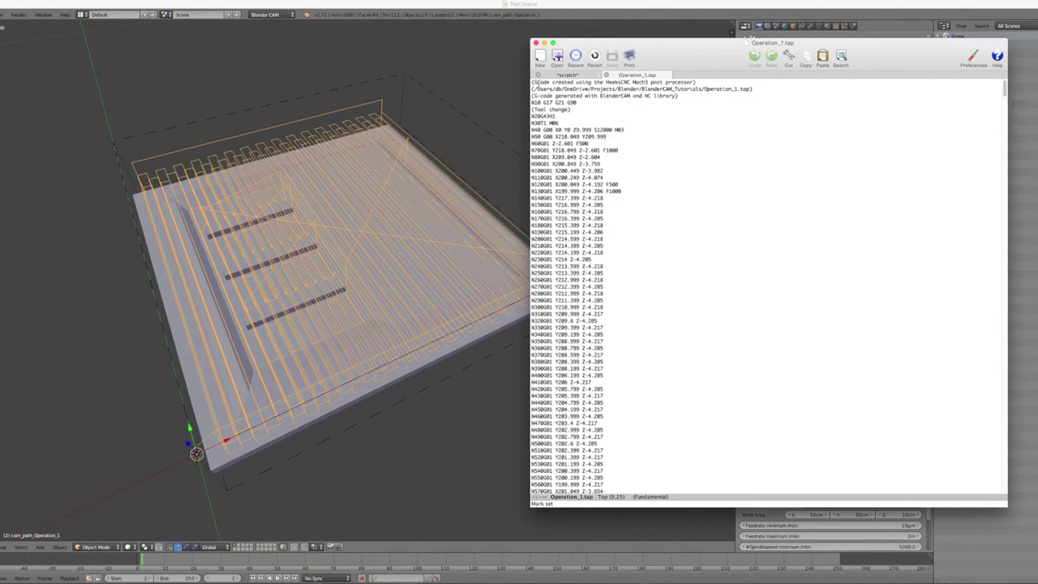
drag(533, 87, 693, 109)
drag(533, 110, 585, 113)
drag(573, 143, 623, 191)
click(445, 6)
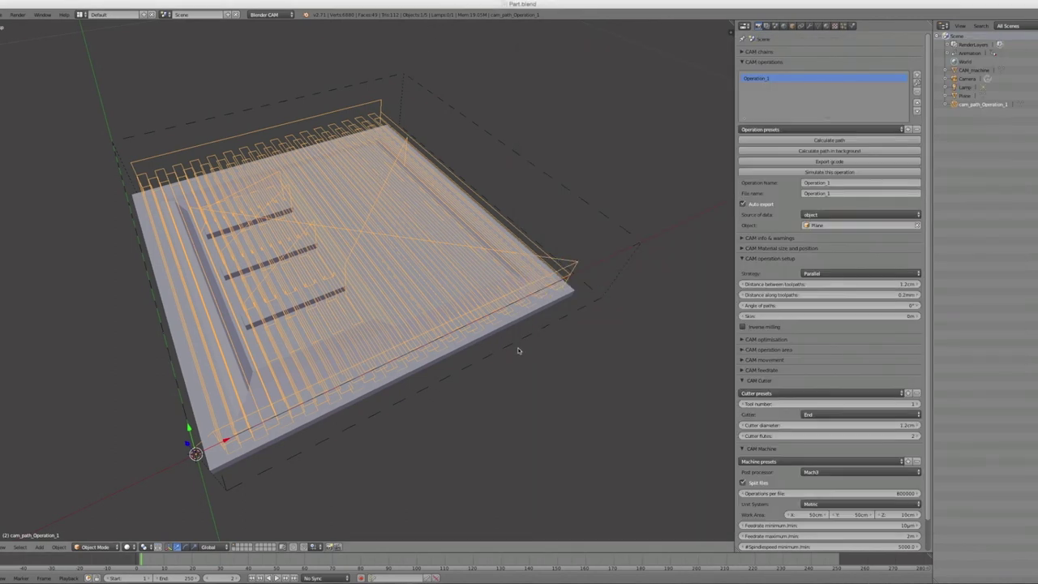